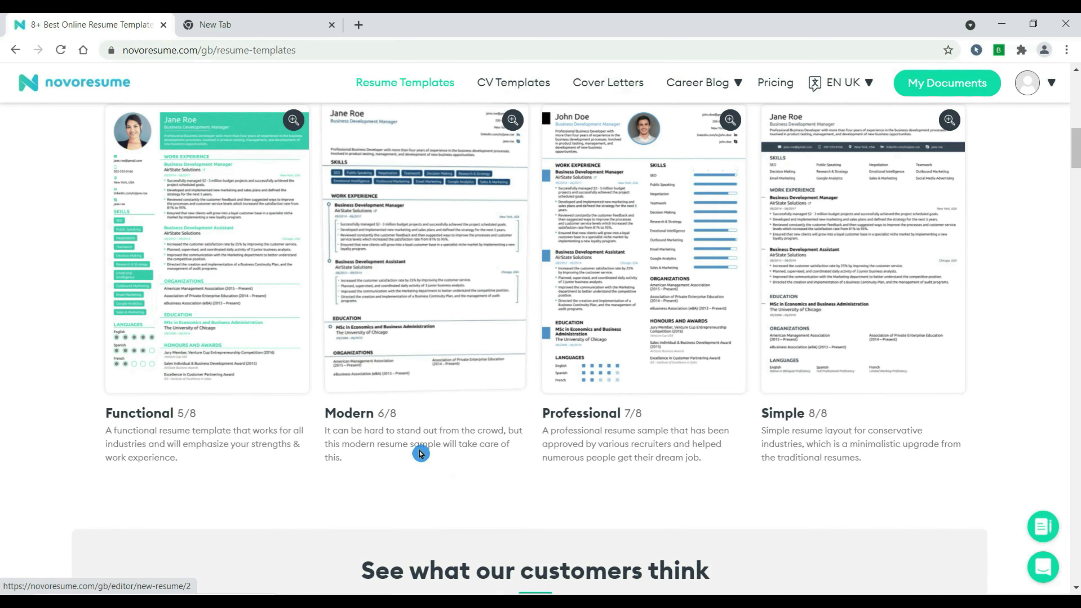
Choose the Executive template from the resume template gallery and open it in the resume editor
scroll(320, 313, "up", 1)
scroll(320, 313, "up", 6)
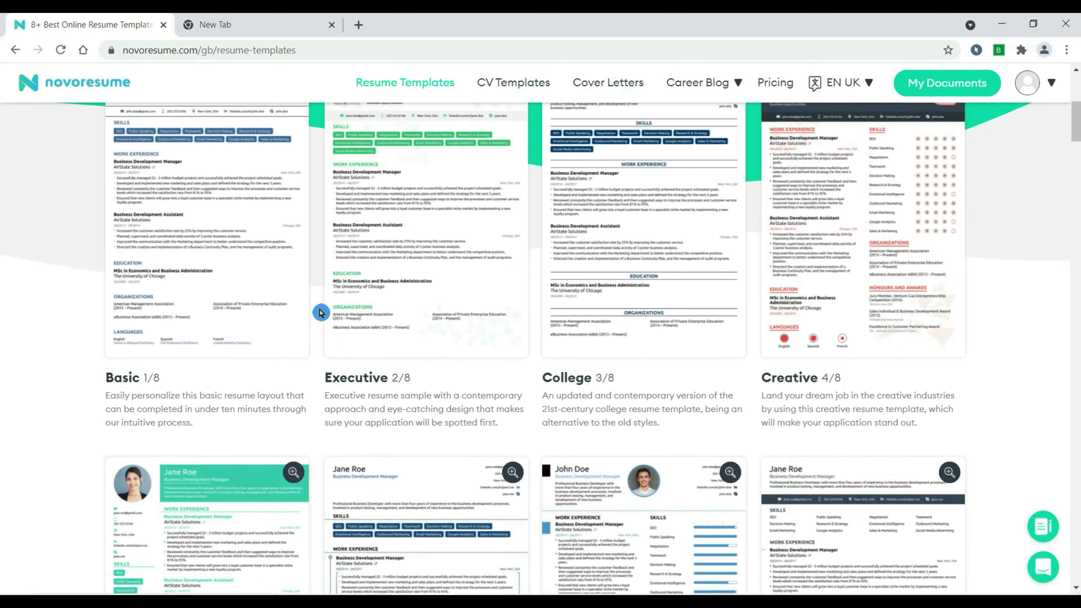
scroll(468, 369, "down", 2)
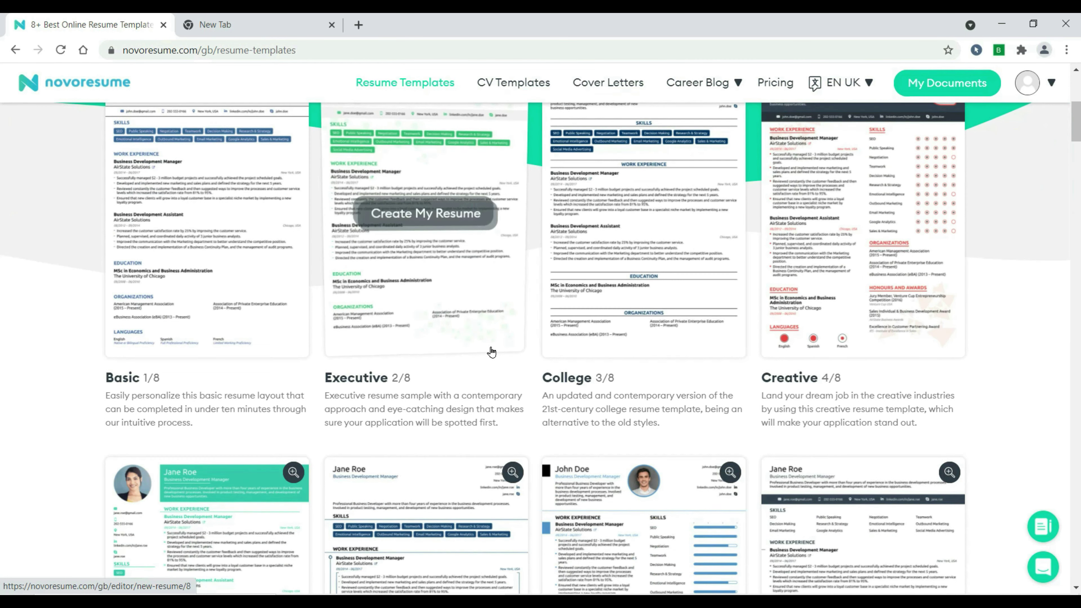
left_click(431, 243)
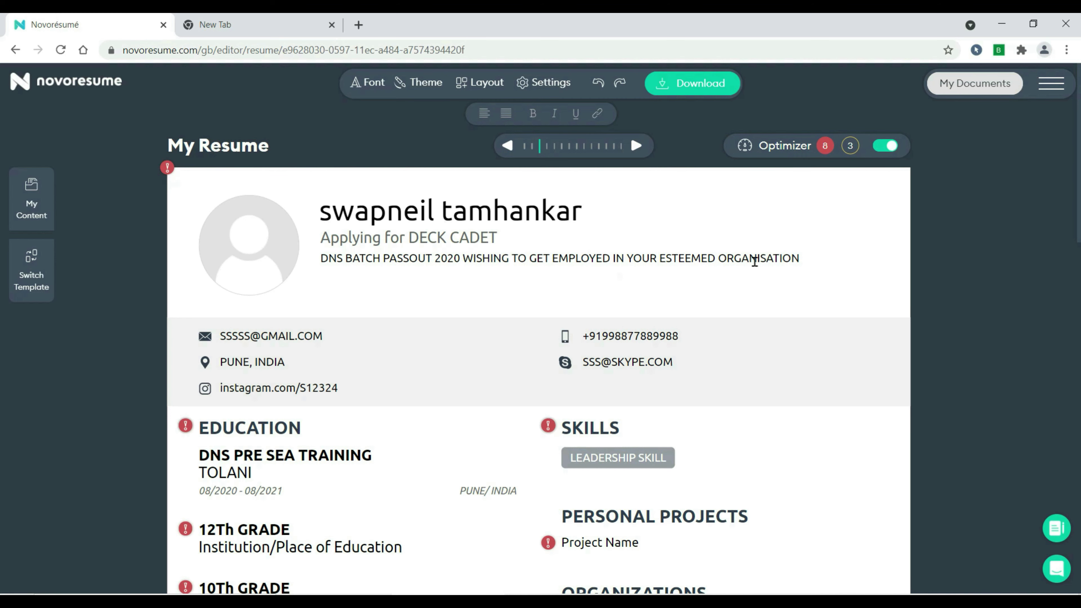
Delete the Work Experience section from the resume
scroll(758, 258, "down", 3)
scroll(298, 302, "down", 3)
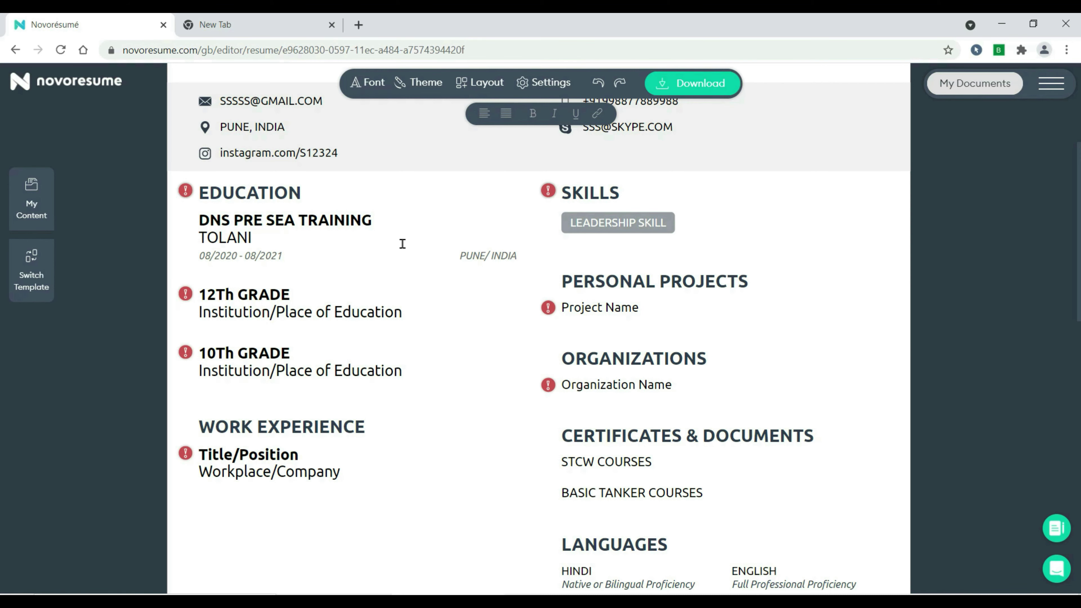
scroll(401, 258, "down", 3)
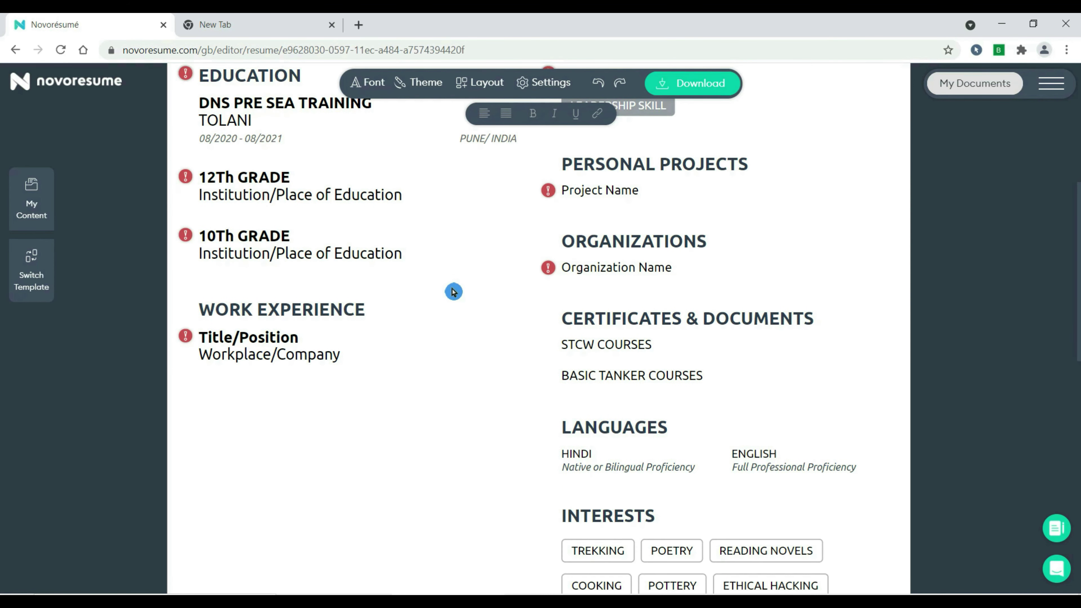
mouse_move(284, 308)
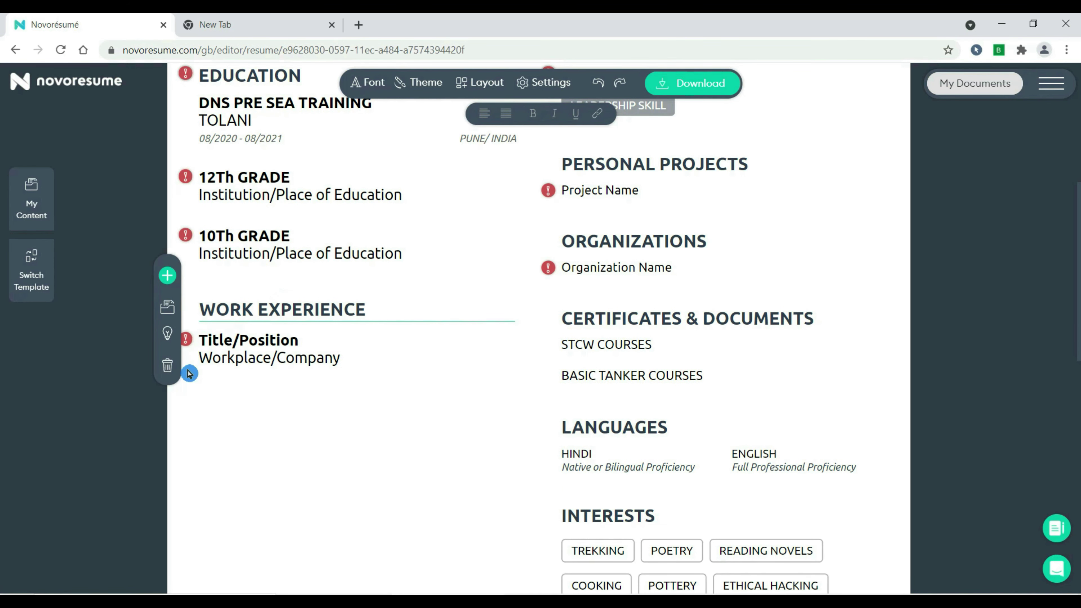
left_click(167, 366)
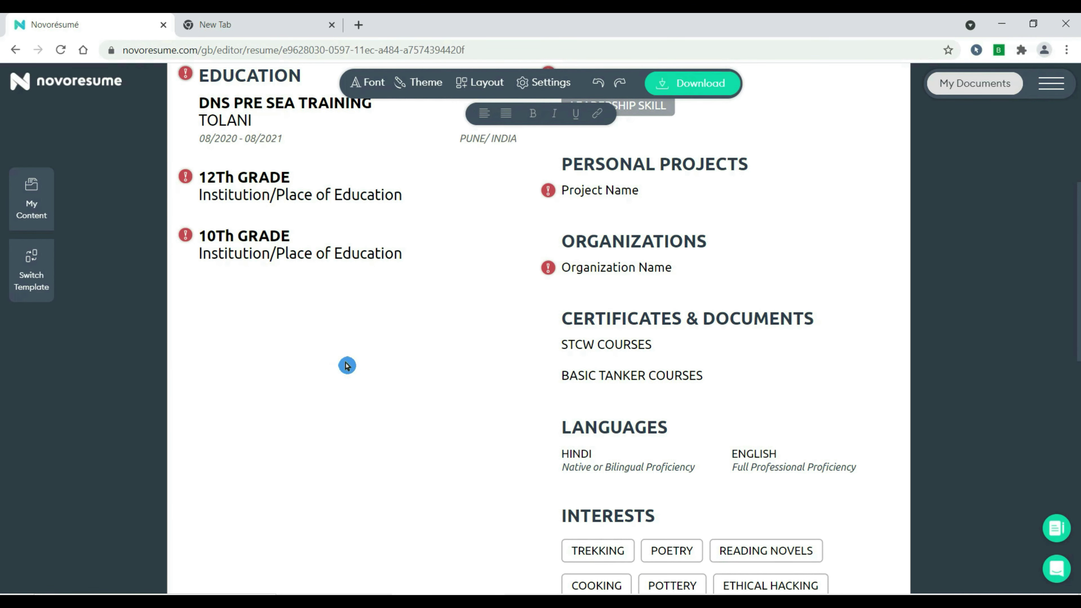
Remove the Organizations section from the resume
scroll(457, 361, "down", 3)
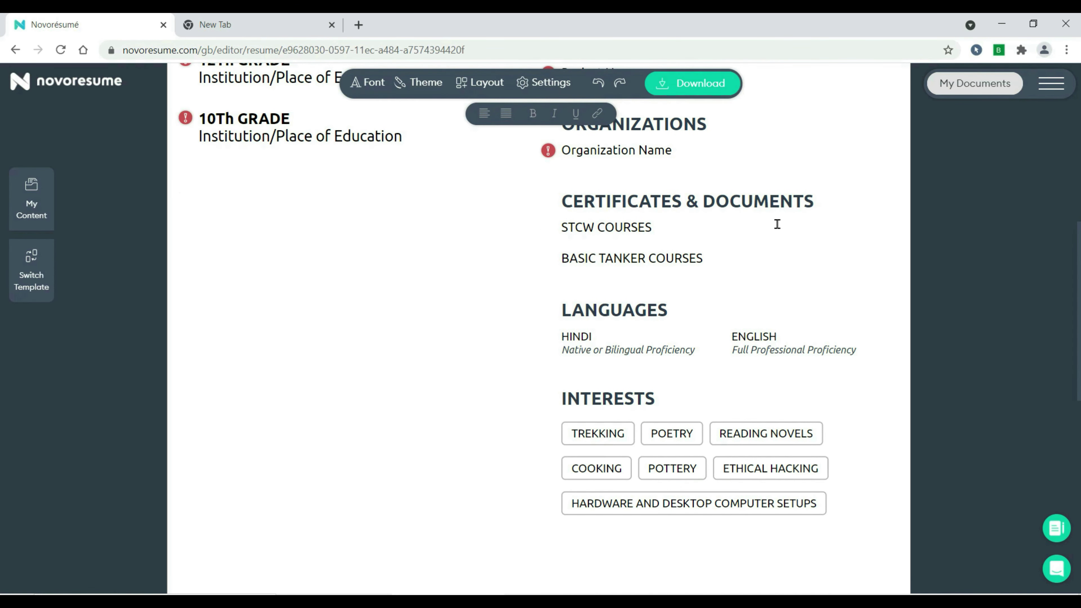
scroll(724, 325, "down", 3)
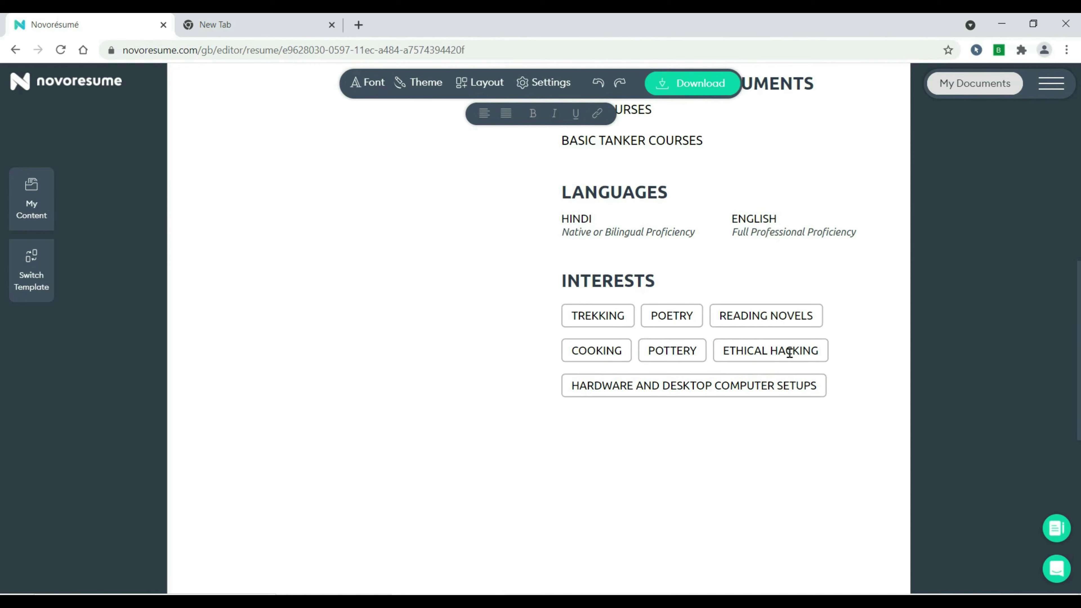
scroll(790, 353, "up", 9)
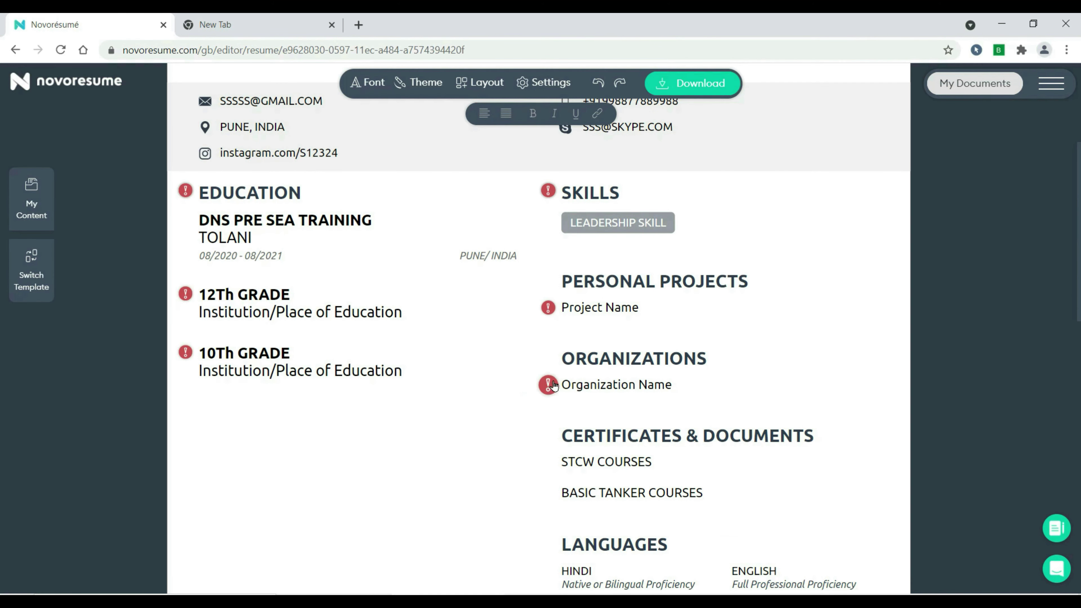
left_click(594, 363)
left_click(910, 415)
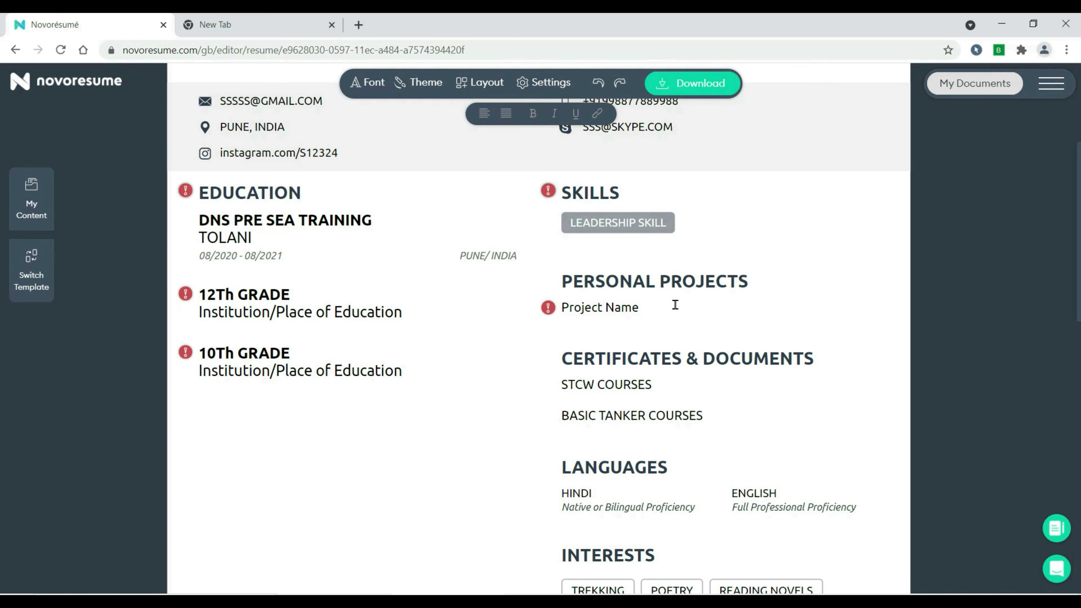
Check the remaining resume sections and download the resume as a PDF
scroll(655, 301, "up", 3)
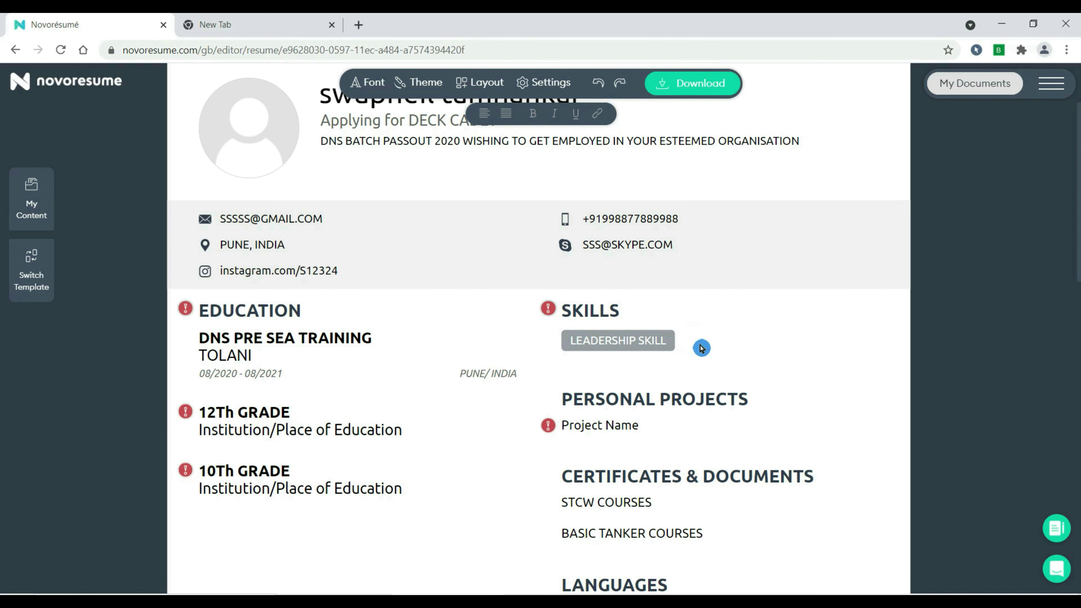
scroll(702, 348, "down", 6)
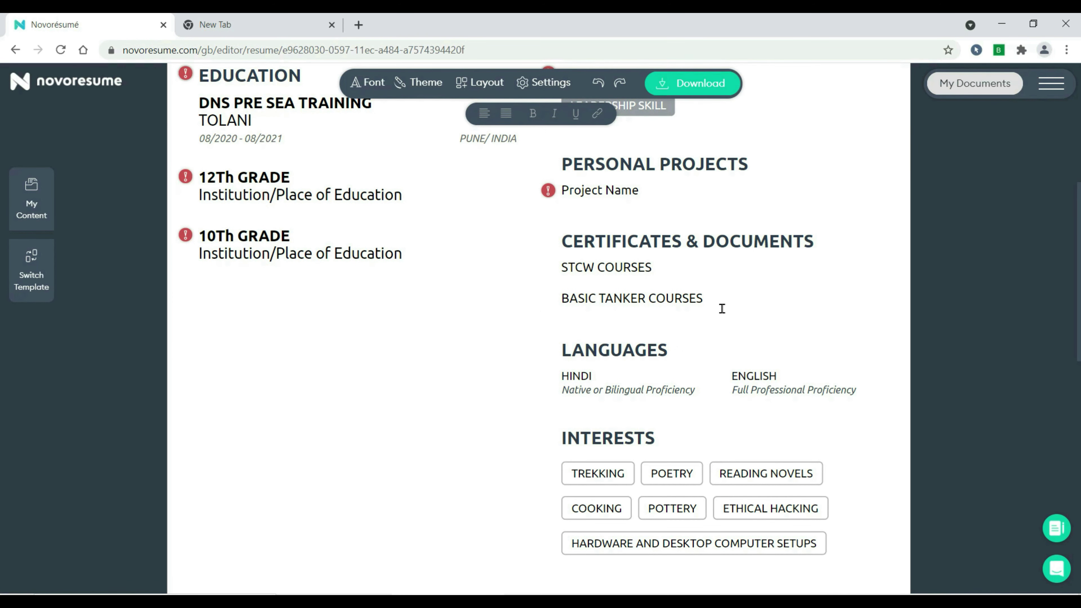
scroll(675, 337, "down", 8)
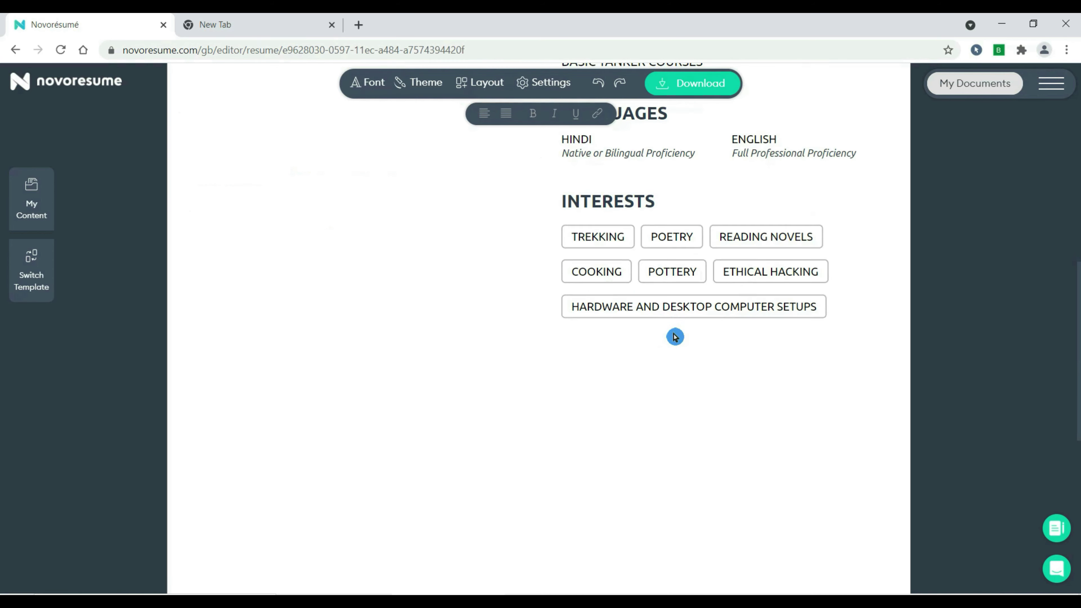
scroll(675, 336, "up", 11)
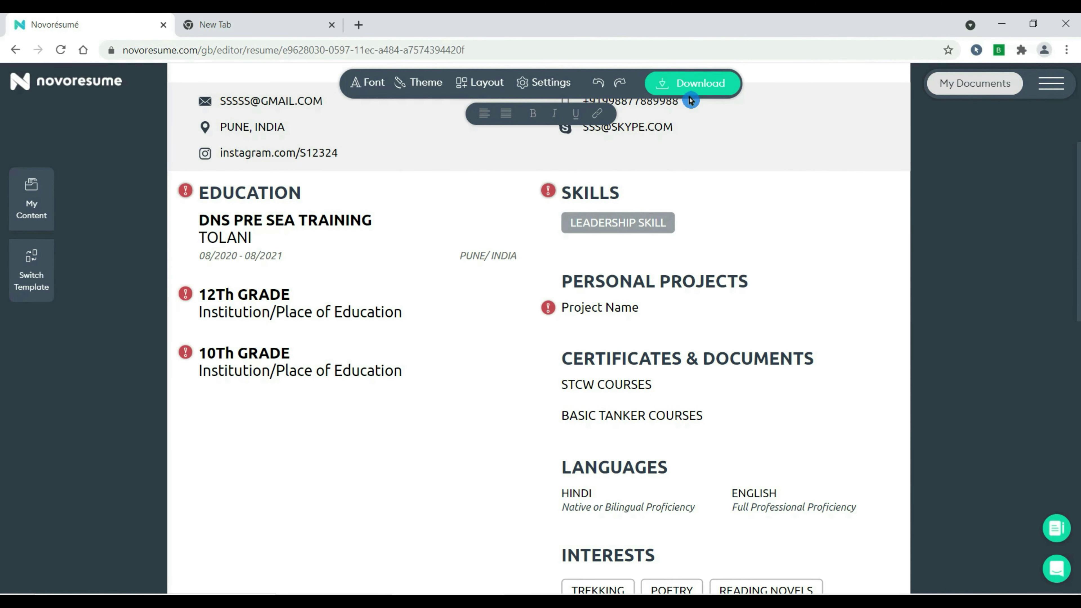
left_click(688, 85)
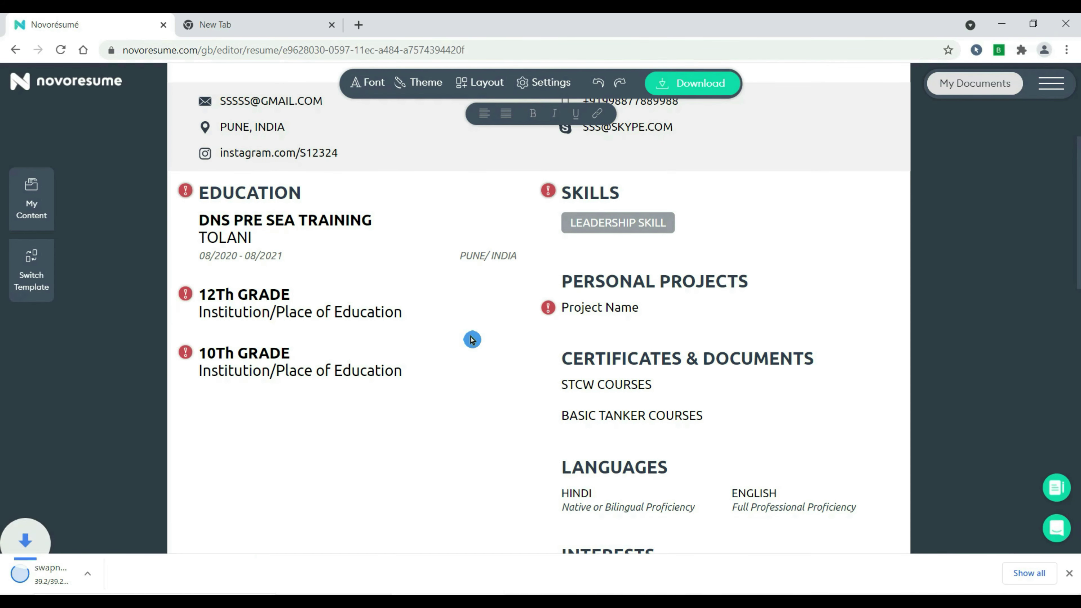
Open the downloaded resume PDF and look through the whole page, from the contact details to the interests
scroll(677, 271, "down", 3)
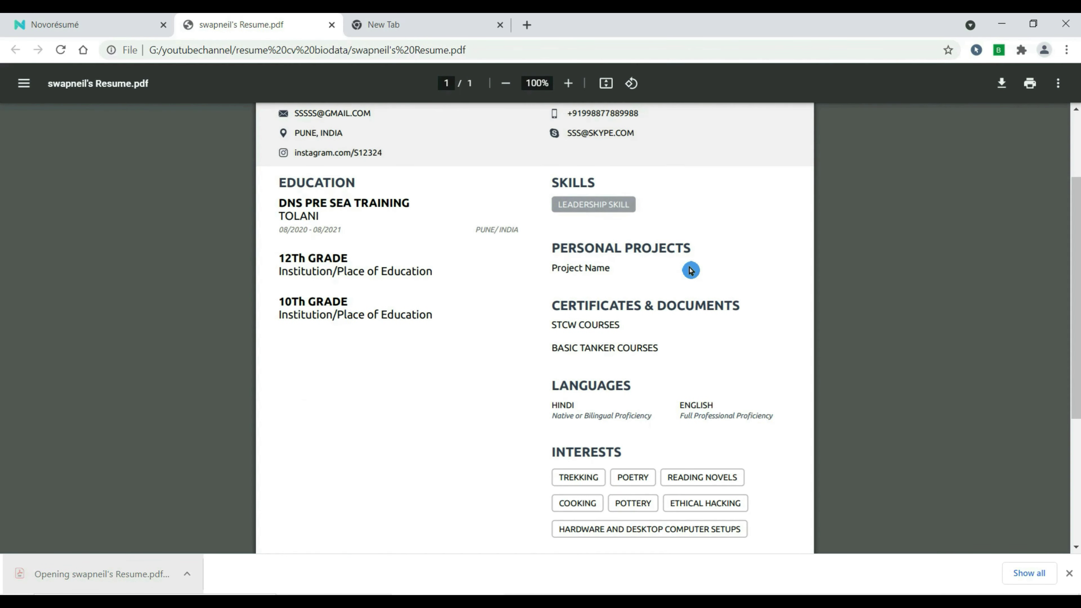
scroll(690, 271, "up", 3)
scroll(650, 302, "down", 5)
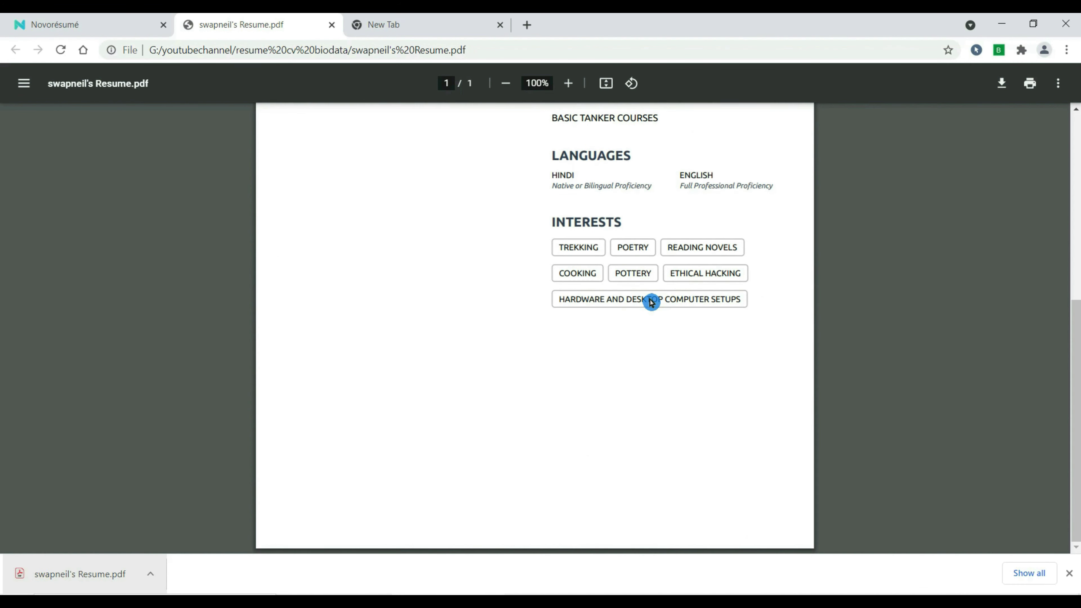
scroll(650, 303, "up", 5)
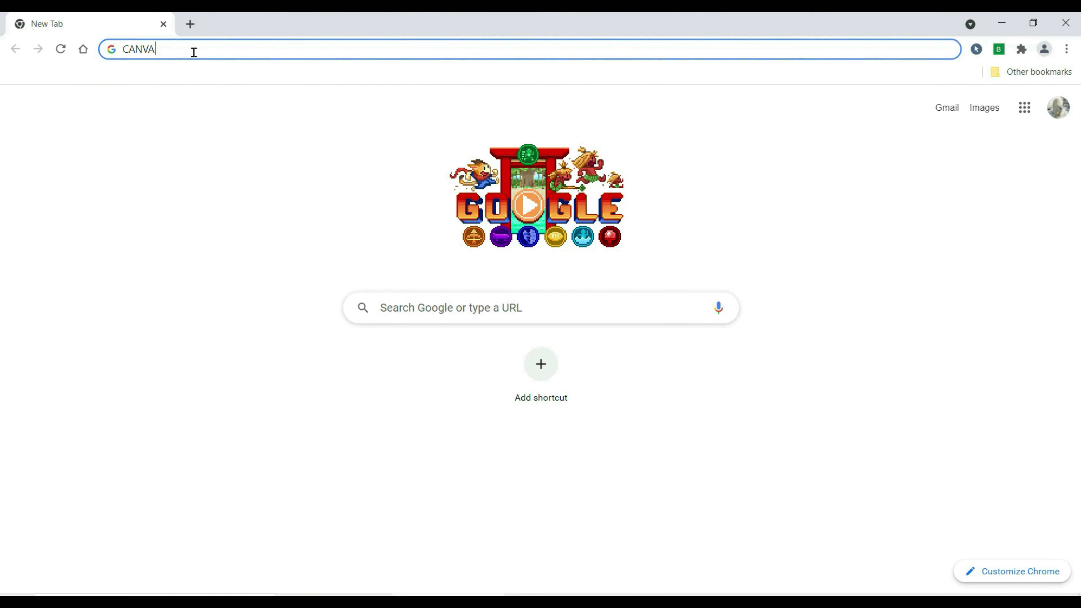
Search the web for CANVA and open the Canva website
key("Return")
left_click(148, 218)
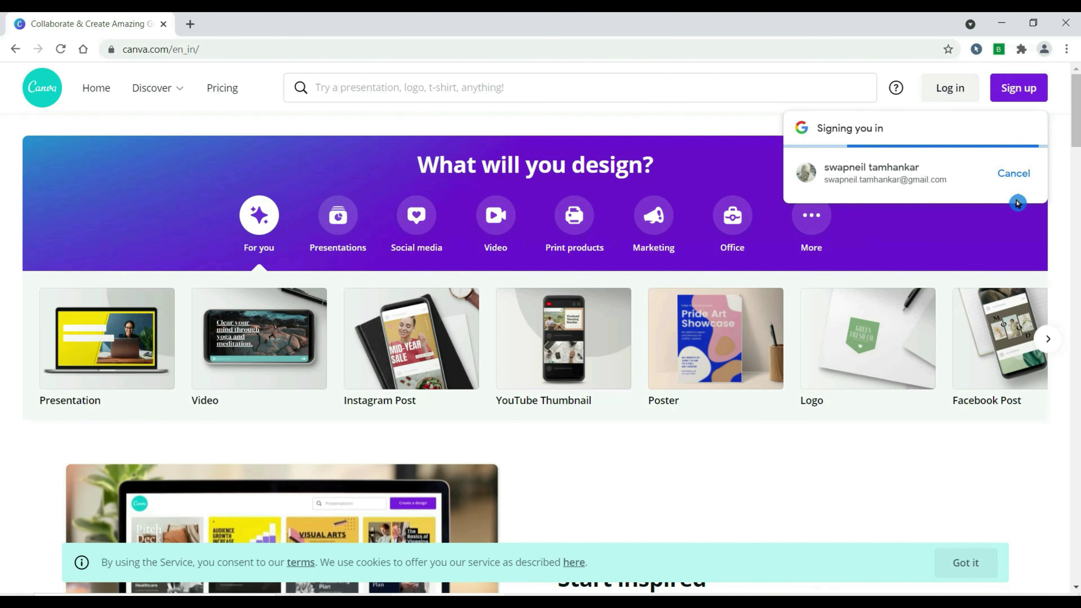
scroll(646, 412, "down", 5)
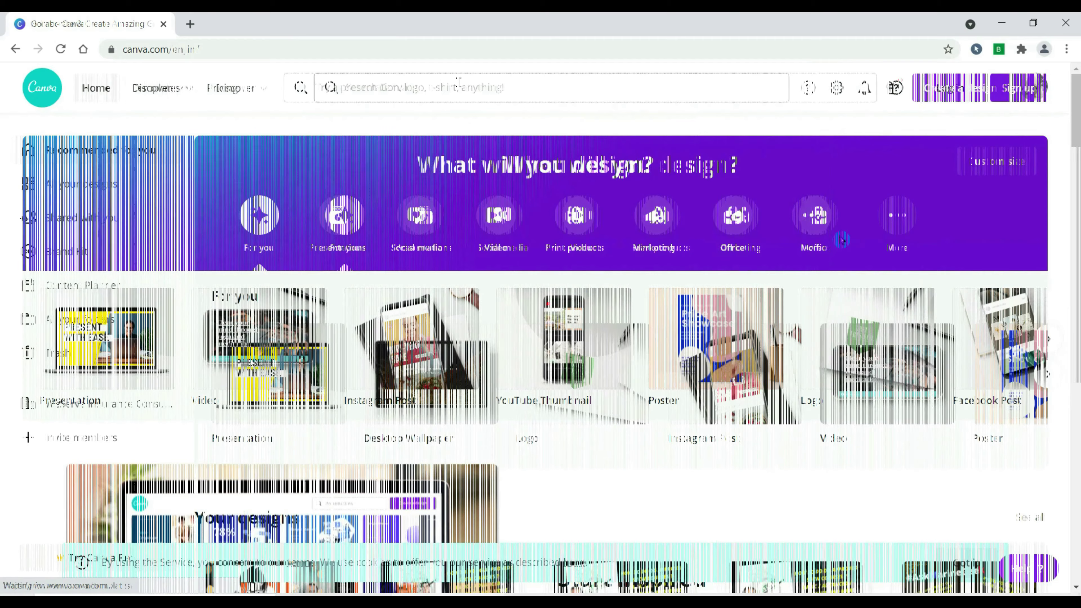
Search Canva for RESUME and open the suggested Resume template category
left_click(405, 98)
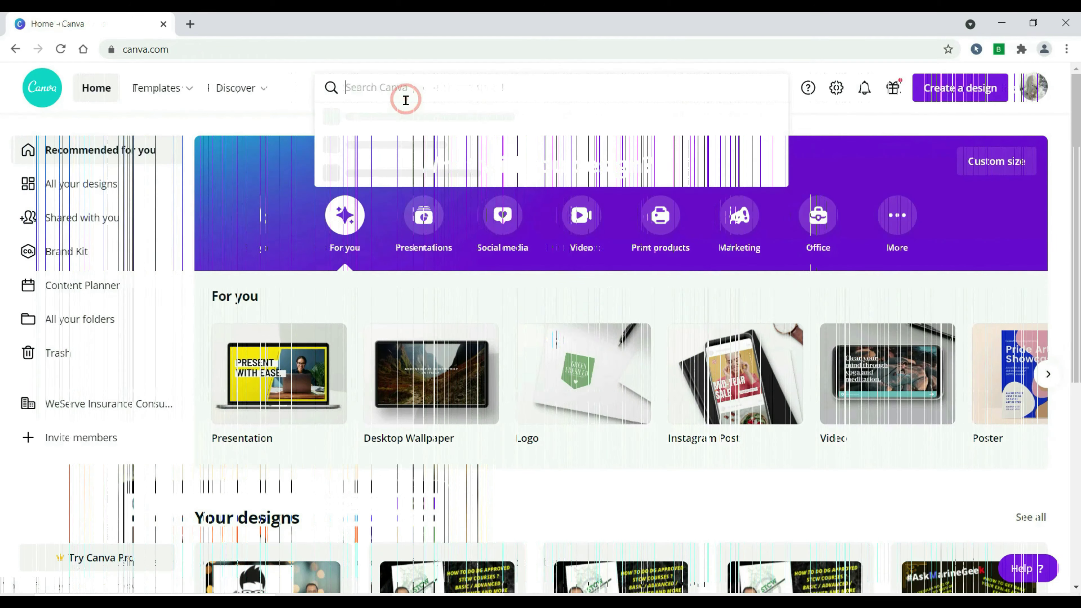
type("RESUME")
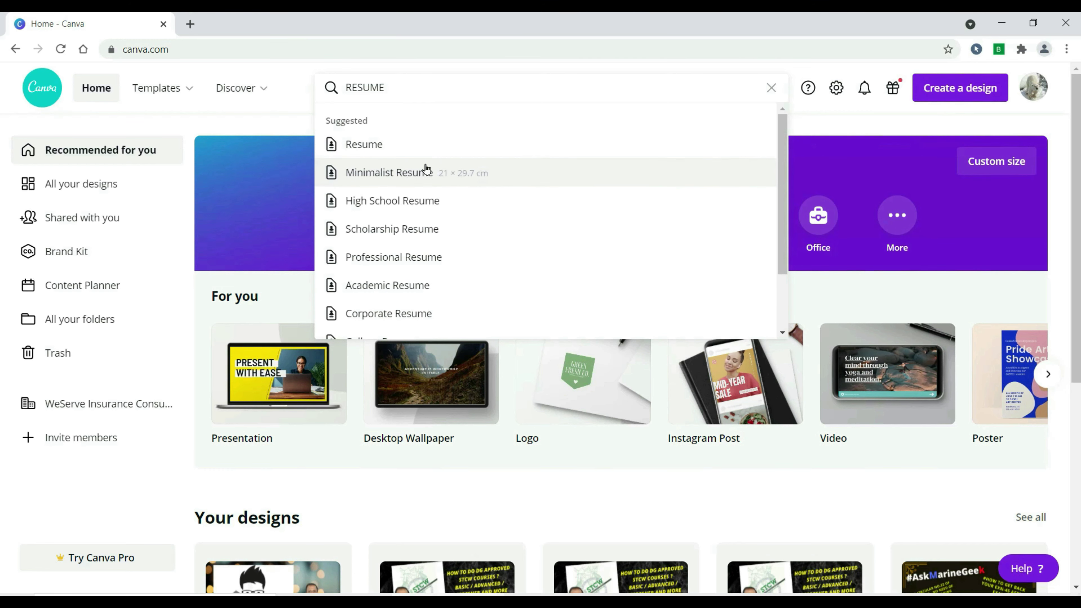
left_click(383, 143)
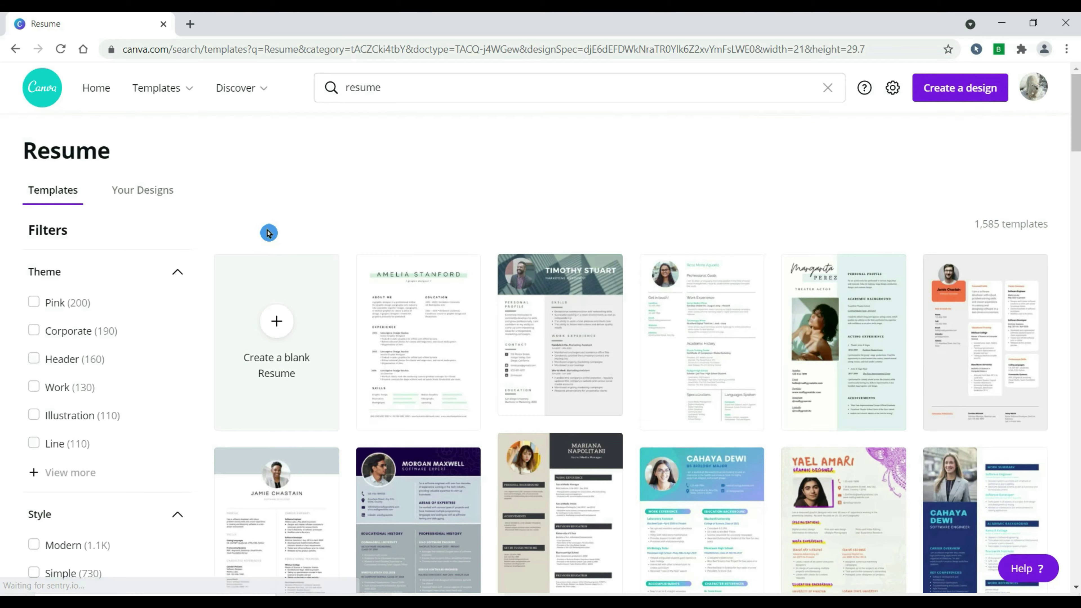
Filter the resume templates by price to Free
scroll(357, 291, "down", 3)
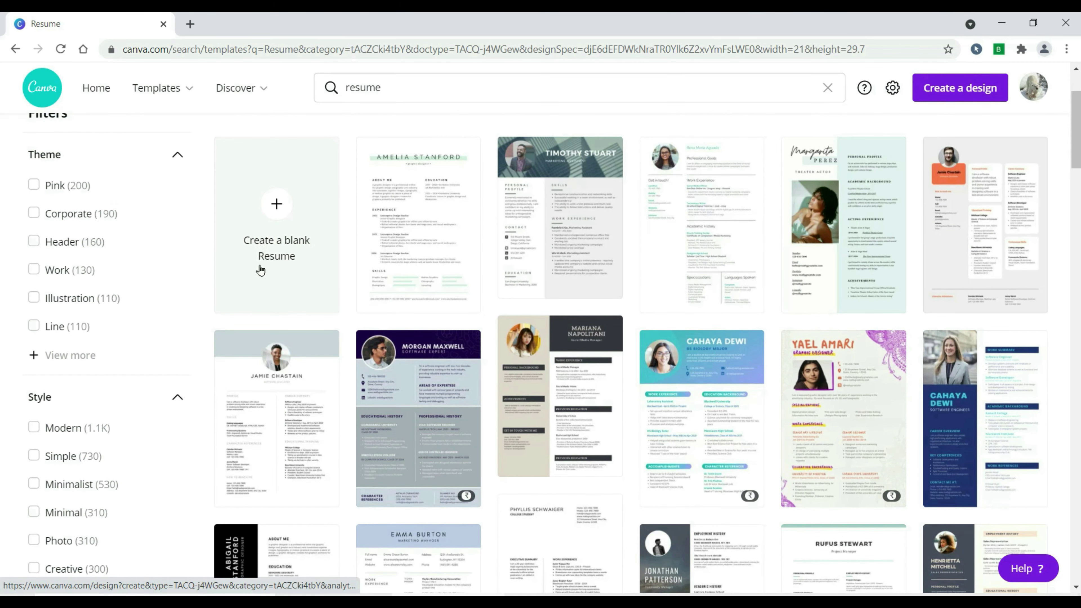
scroll(301, 313, "up", 3)
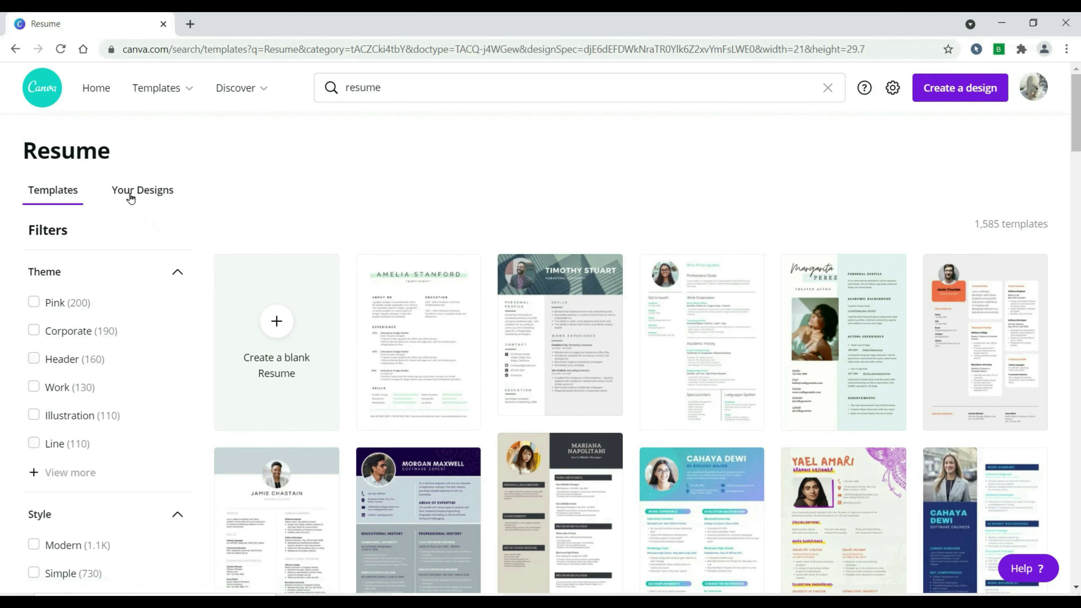
scroll(668, 340, "down", 3)
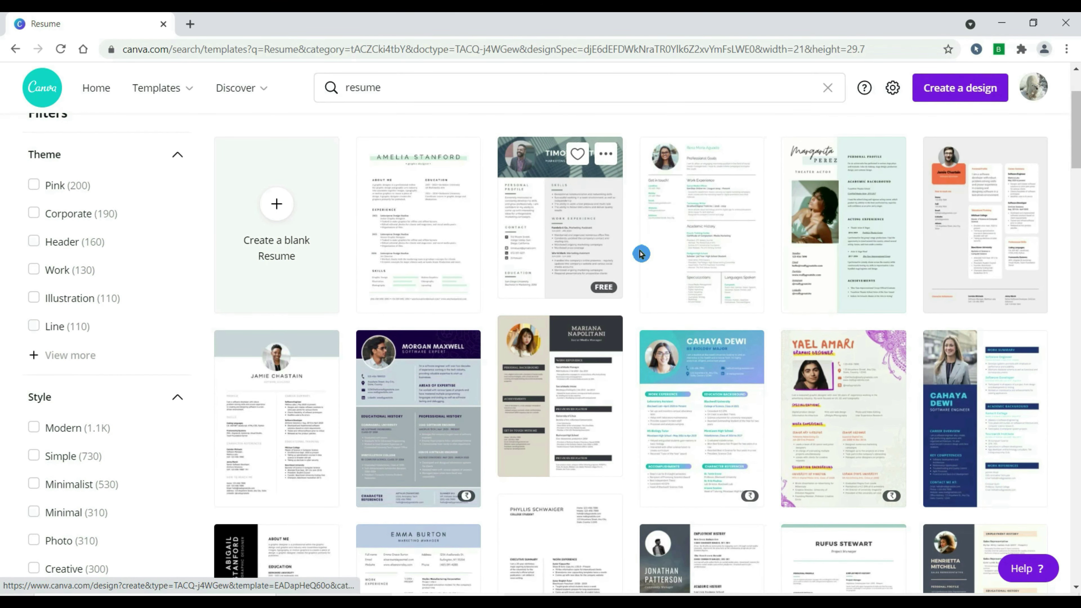
scroll(251, 234, "up", 3)
scroll(181, 316, "down", 12)
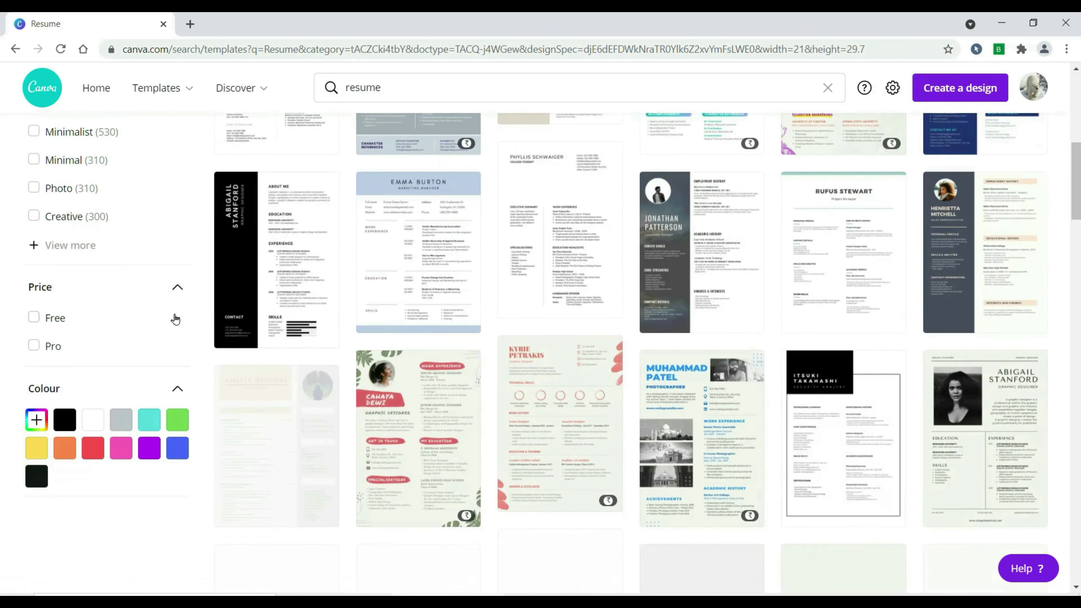
scroll(175, 318, "down", 3)
left_click(33, 200)
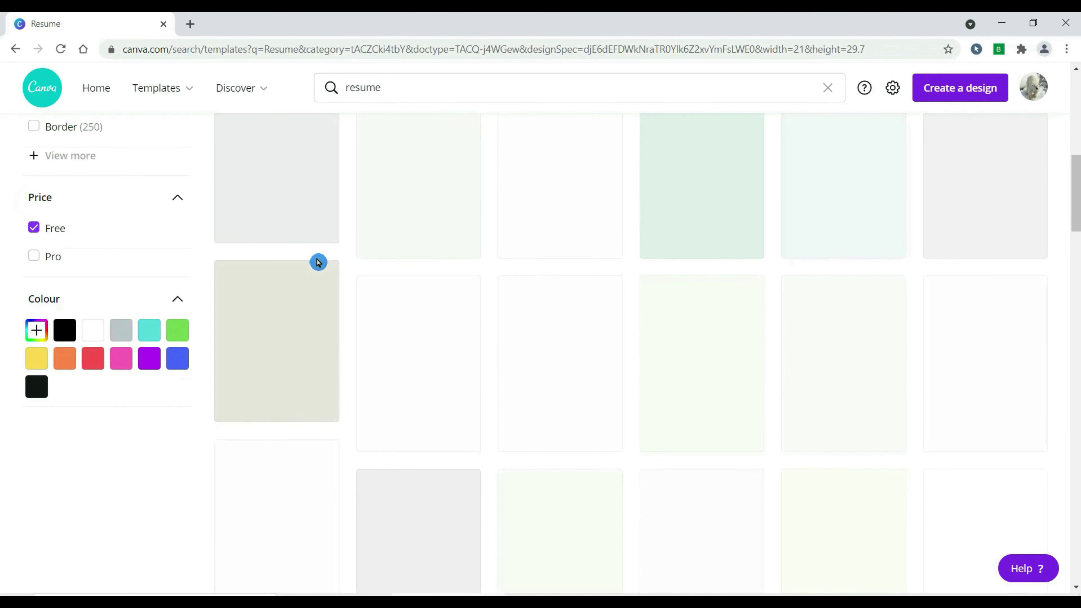
Browse the filtered resume templates, comparing their designs and their free or paid labels
scroll(549, 319, "up", 3)
scroll(549, 318, "up", 11)
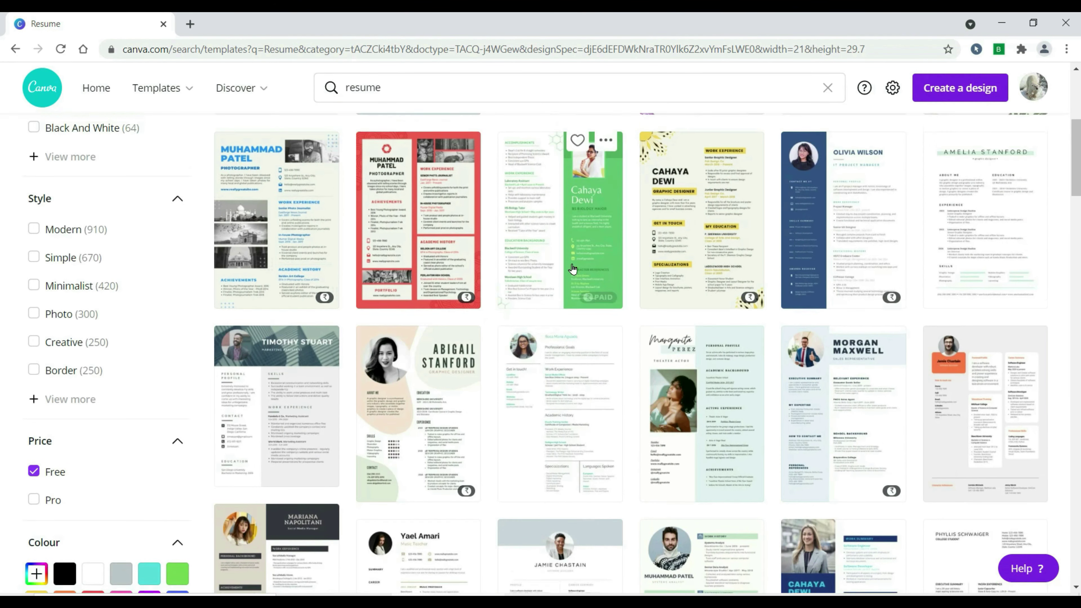
scroll(573, 268, "down", 15)
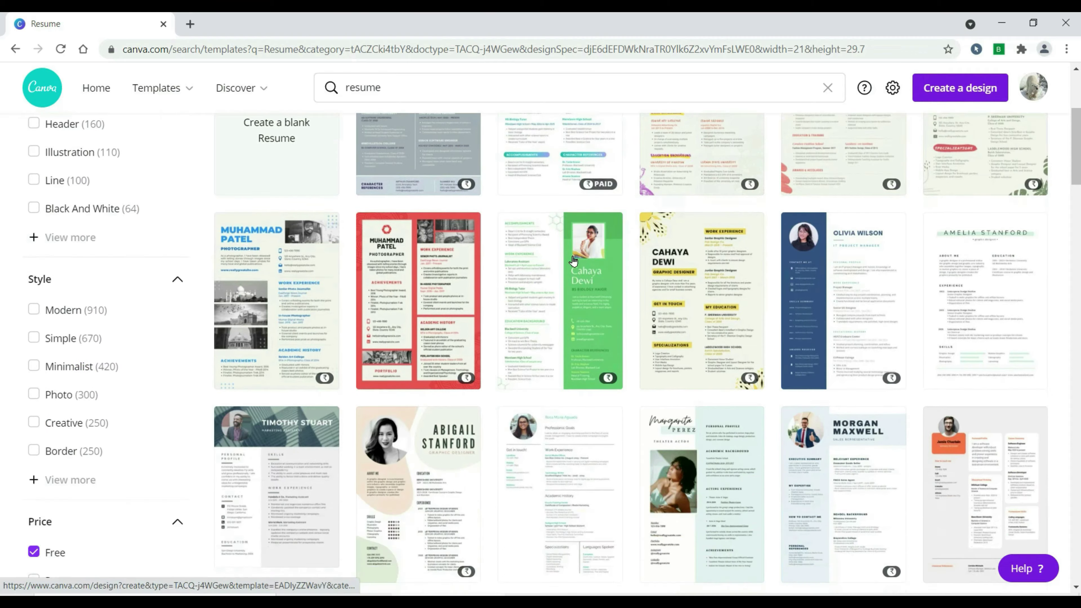
scroll(573, 261, "up", 6)
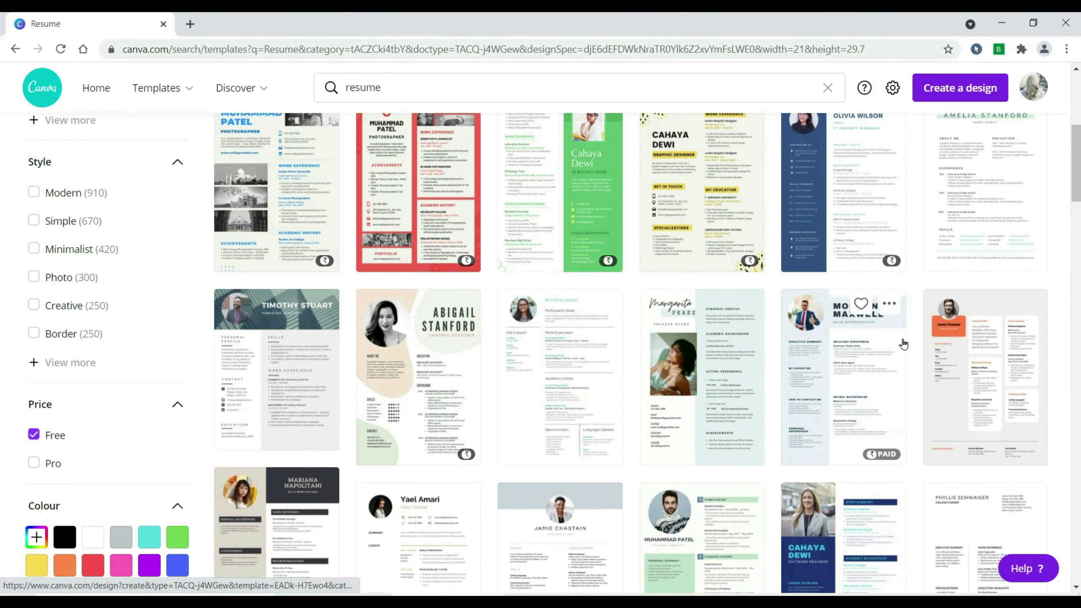
scroll(898, 273, "down", 3)
scroll(898, 268, "down", 3)
scroll(854, 240, "up", 3)
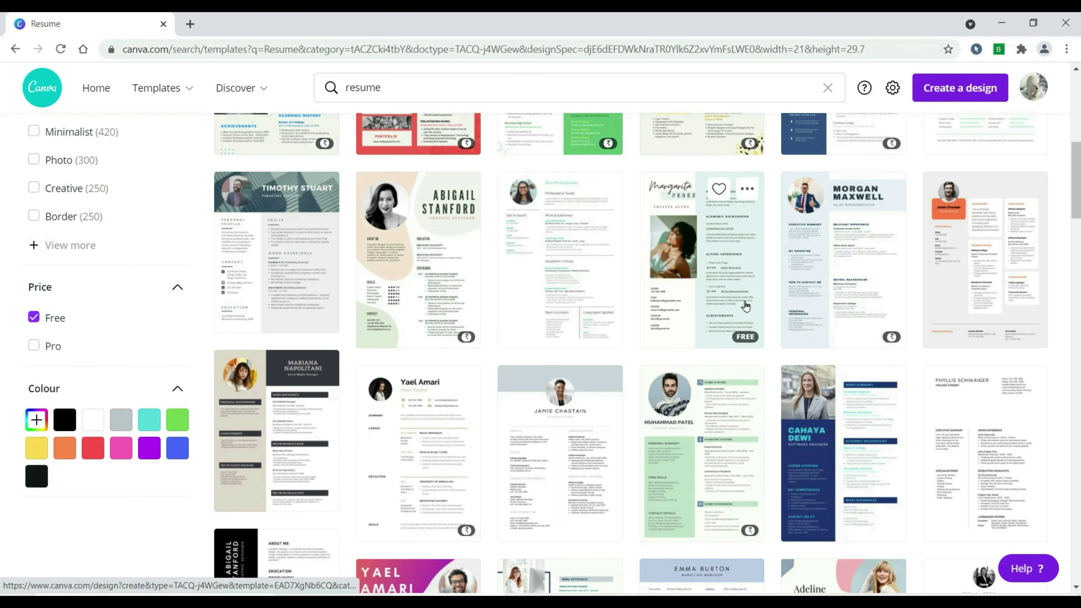
scroll(745, 306, "down", 3)
scroll(786, 293, "down", 6)
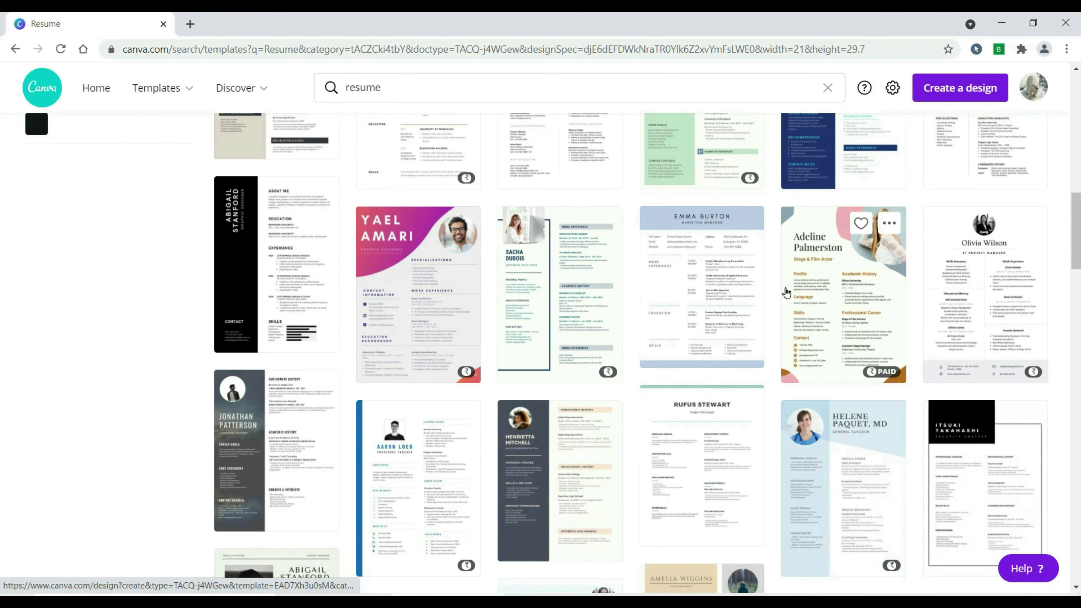
scroll(786, 293, "down", 9)
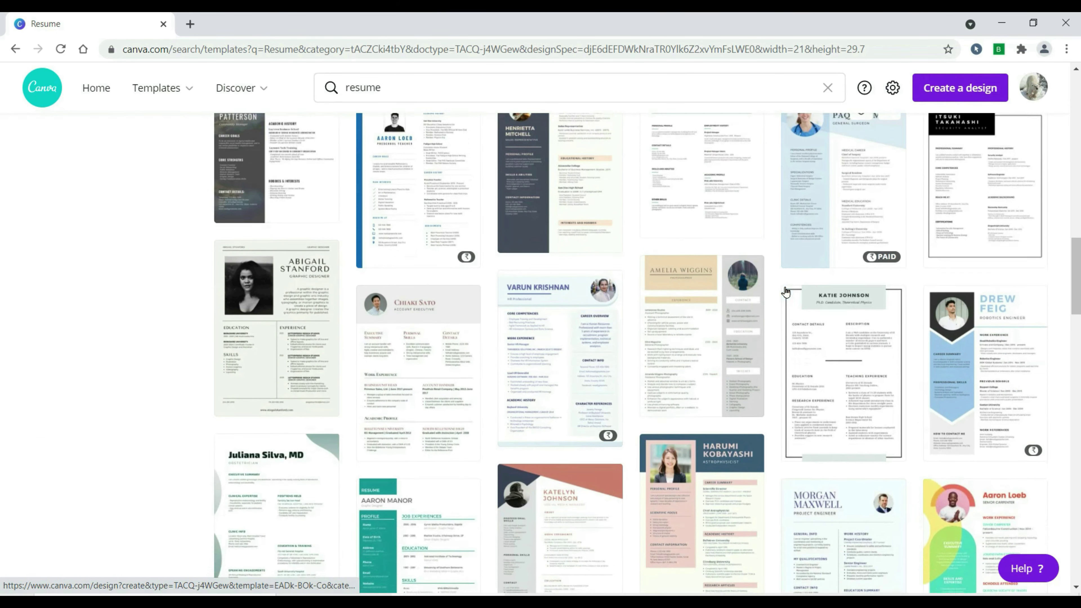
Look further through the free-filtered resume templates, comparing layouts and checking which designs carry a free or paid label
scroll(785, 291, "down", 6)
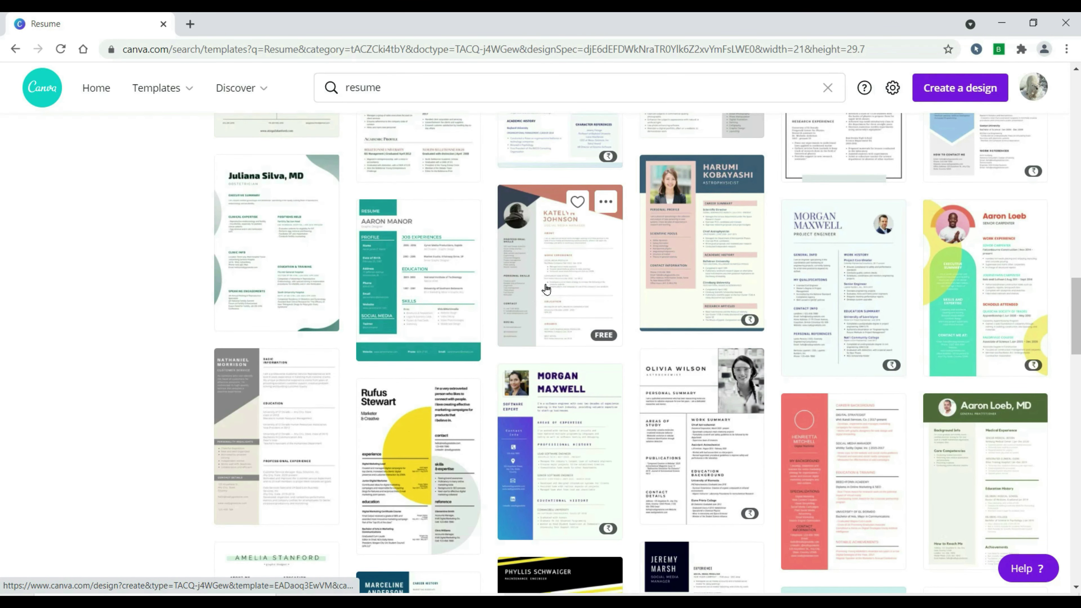
scroll(546, 289, "down", 6)
scroll(590, 279, "down", 9)
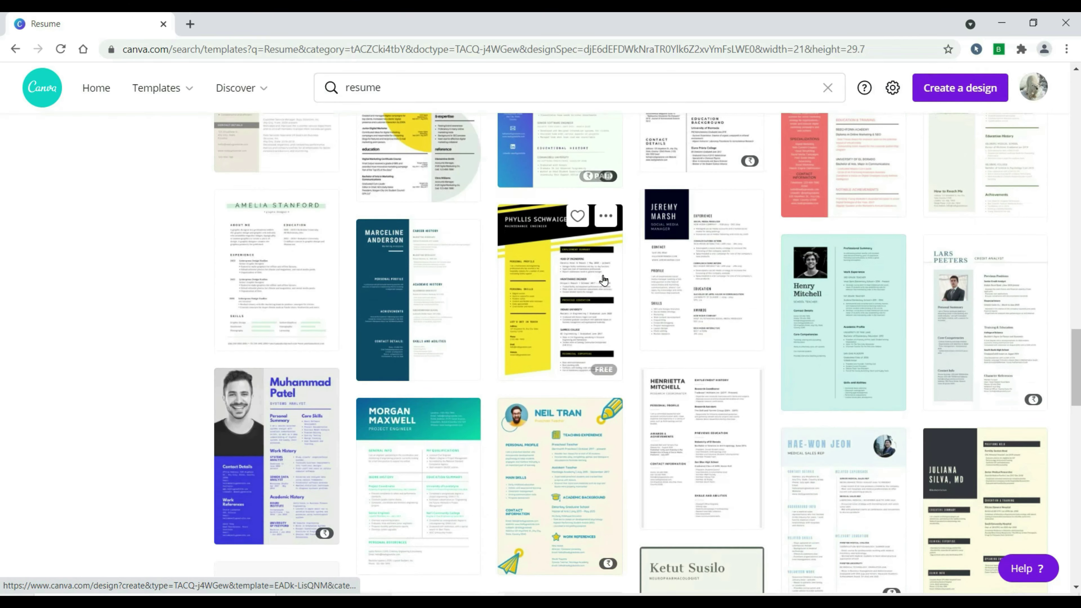
scroll(459, 294, "down", 9)
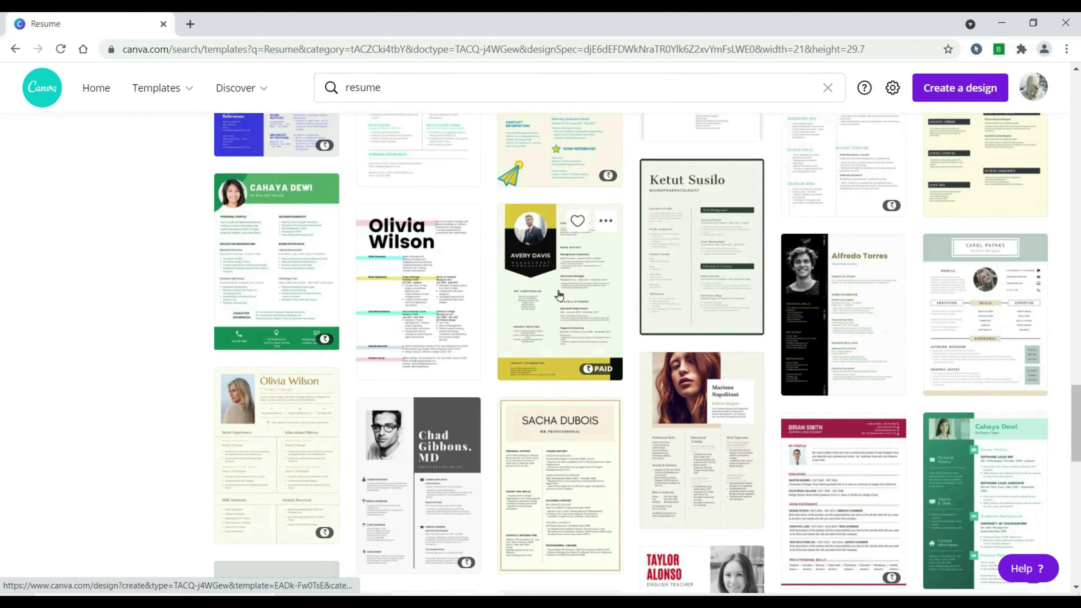
scroll(489, 296, "up", 14)
scroll(490, 296, "up", 20)
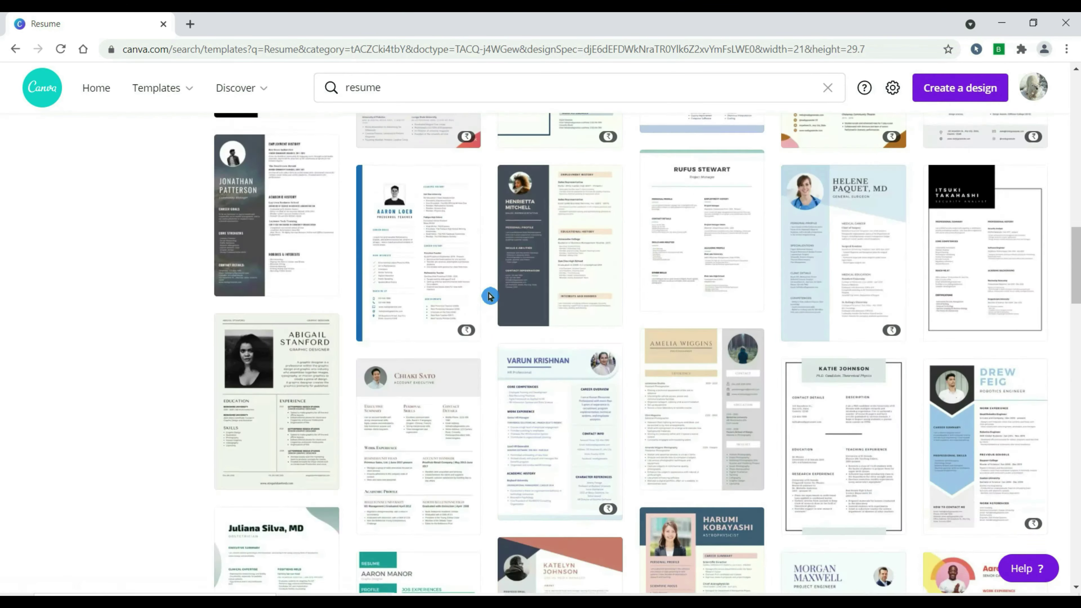
scroll(762, 339, "down", 8)
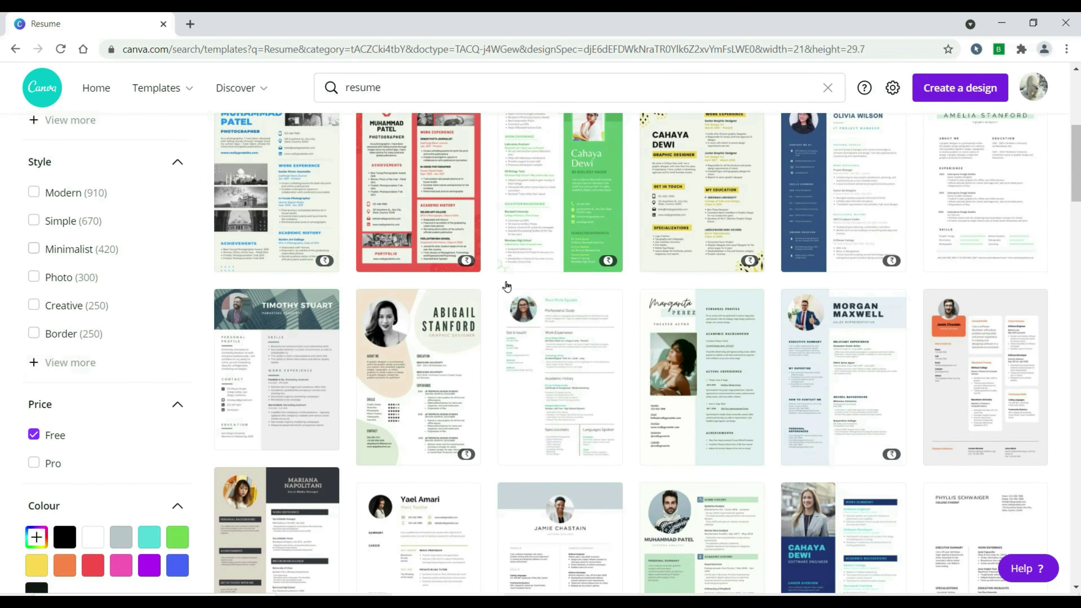
Return to the first row of templates and open the teal-and-purple BS Biology Major resume for editing
scroll(545, 355, "up", 3)
scroll(604, 306, "up", 6)
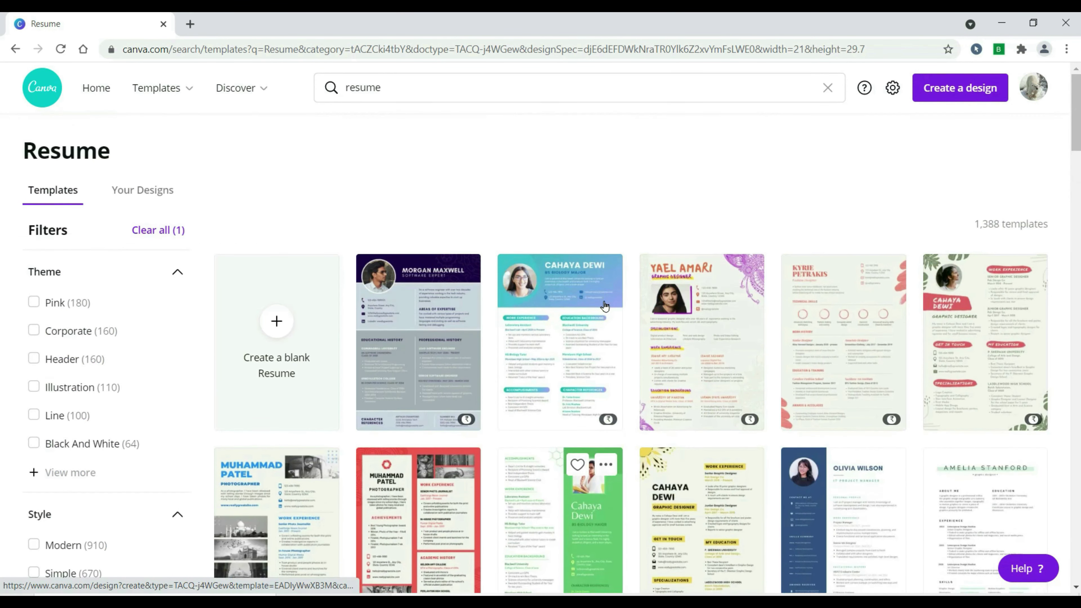
scroll(297, 351, "down", 9)
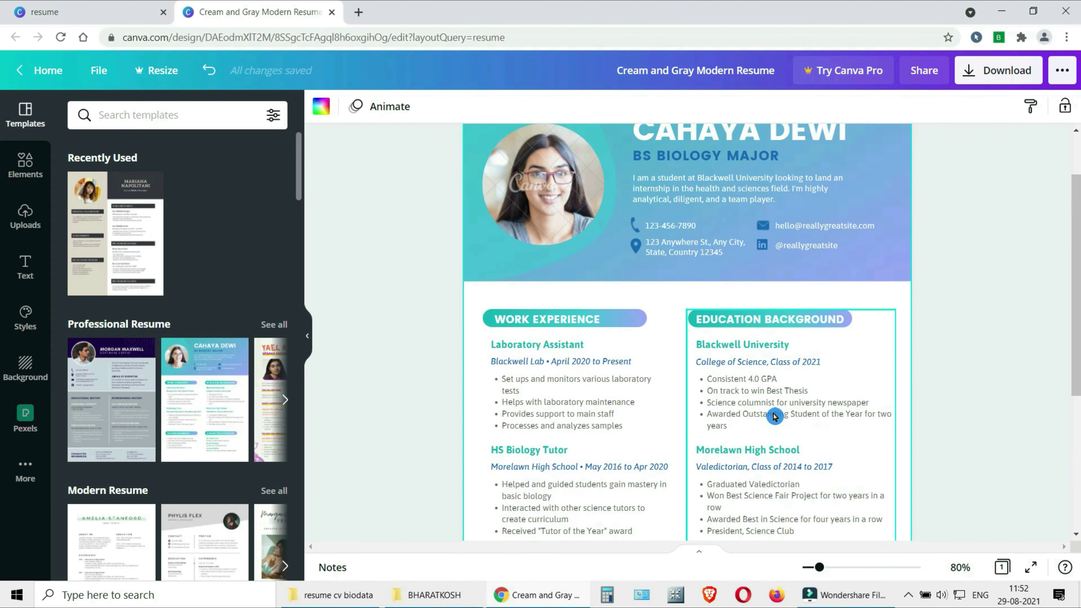
Replace the name in the resume header with SSSS and the subtitle with GME / TME / DECK CADET / G.P.RATING
scroll(775, 417, "up", 2)
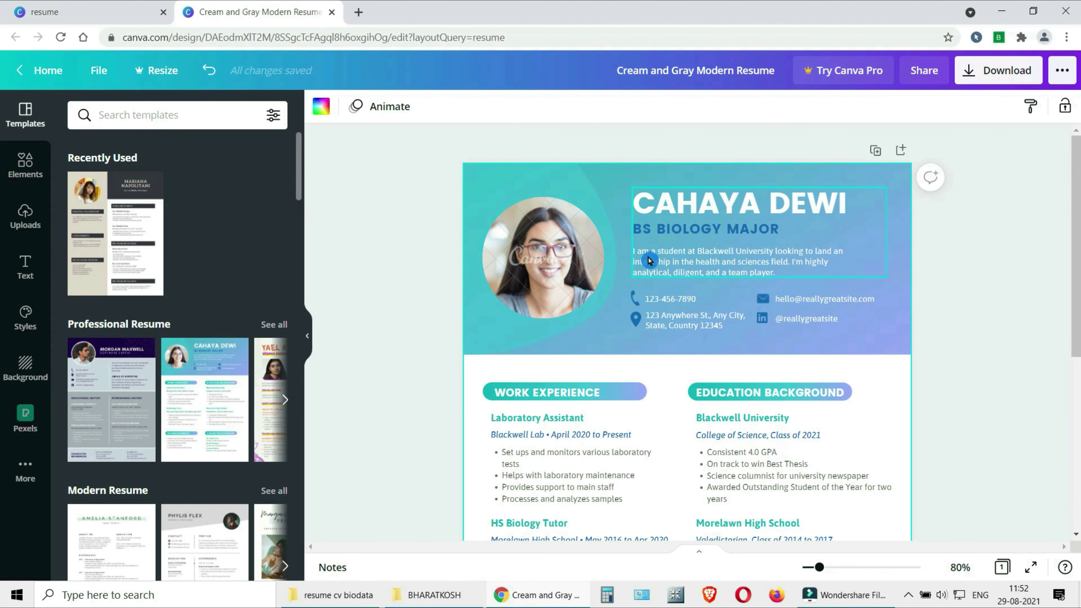
left_click(709, 211)
double_click(710, 213)
type("SSSS")
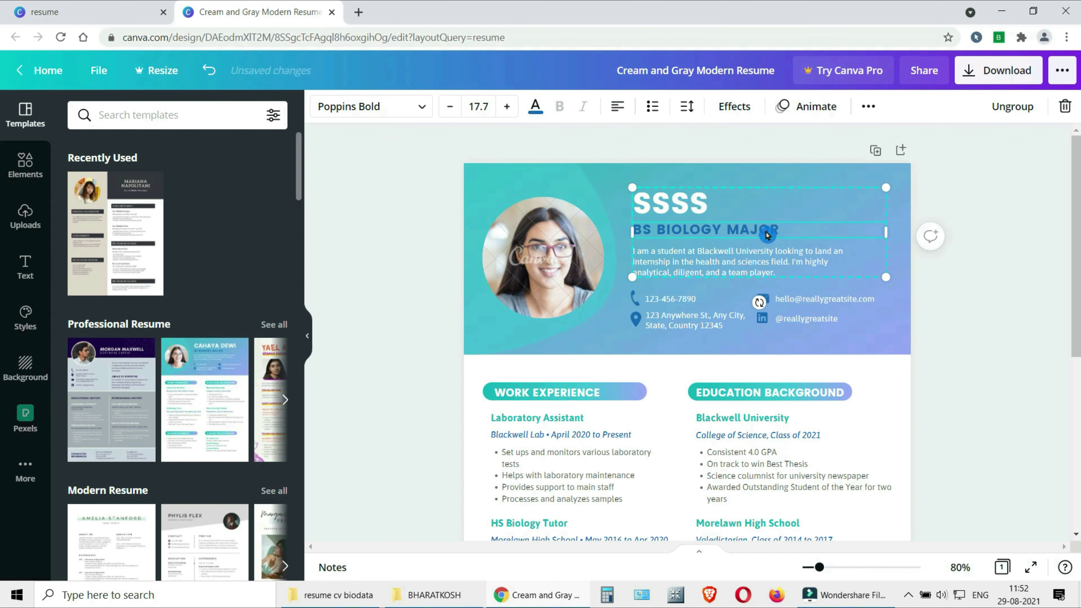
double_click(767, 234)
type("GME / TME /")
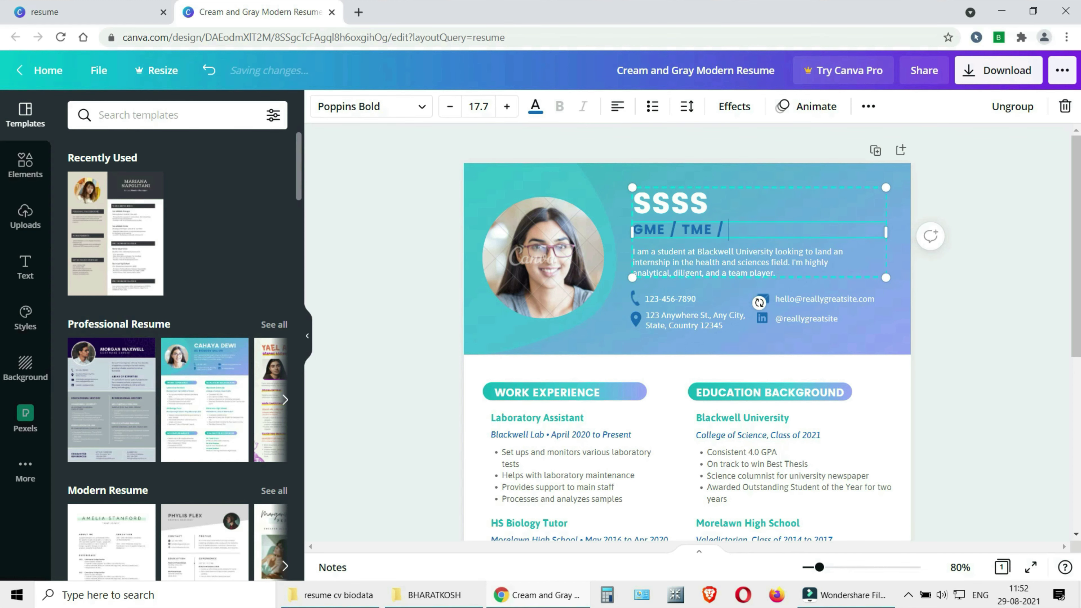
type(" DECK CADET / G.P.RATING")
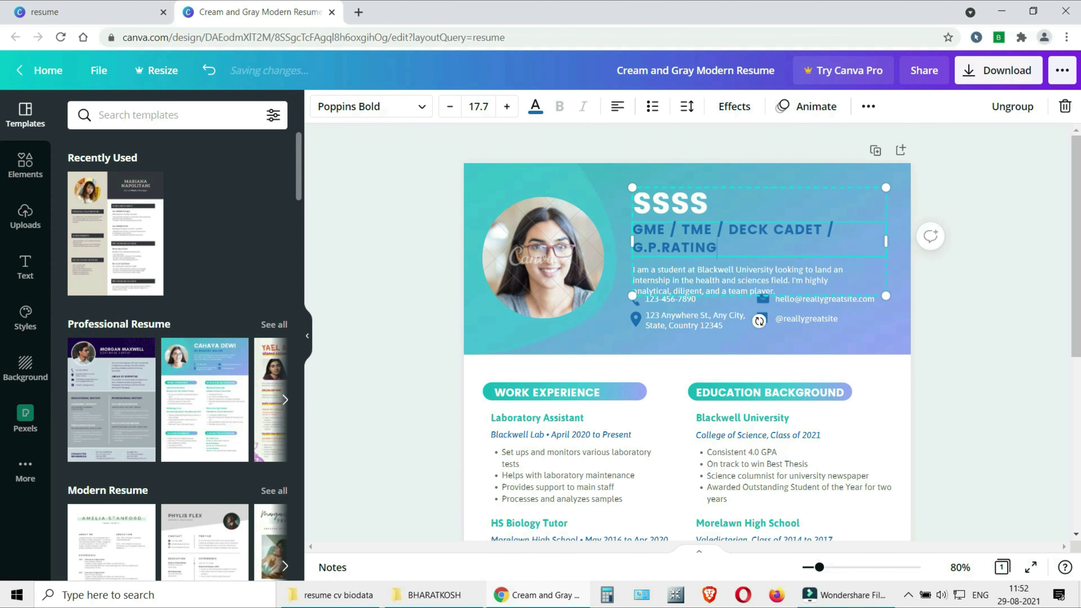
left_click(766, 286)
double_click(643, 269)
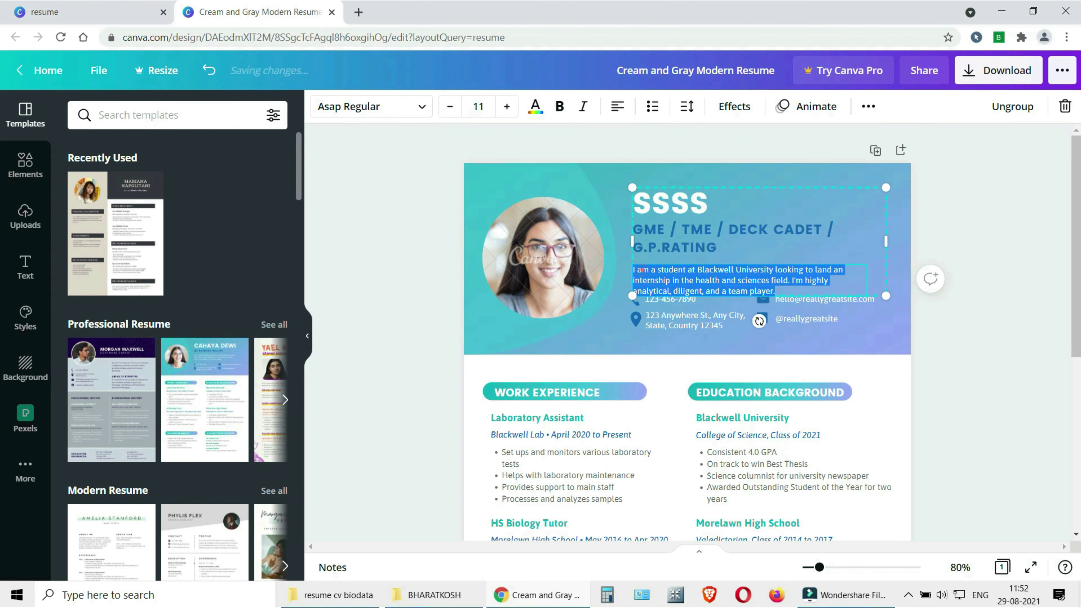
left_click(800, 340)
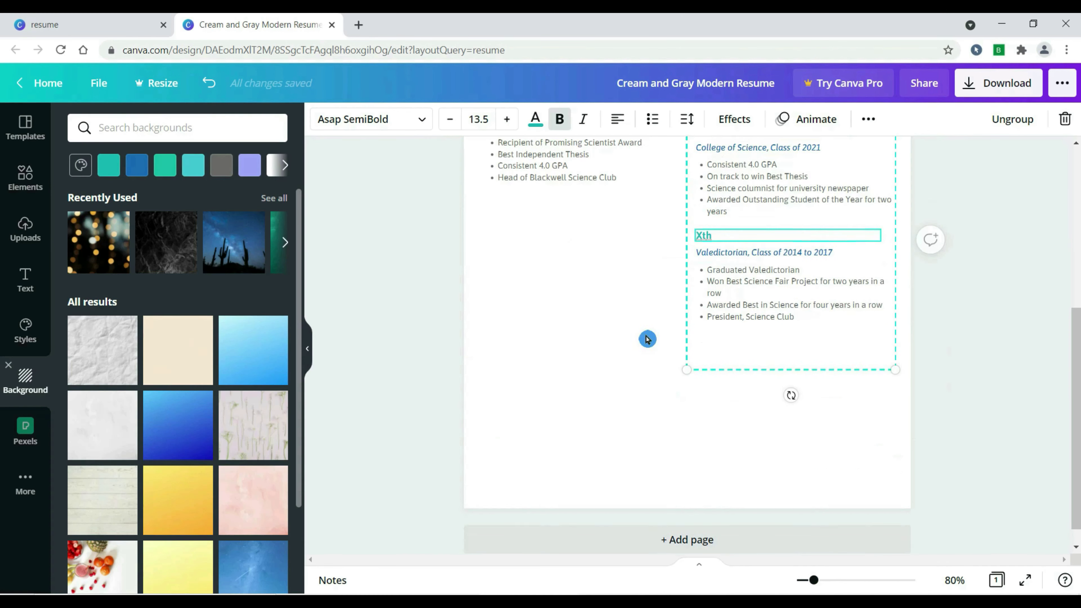
Duplicate the Accomplishments section and place the copy directly below the original, aligned in the same column
scroll(645, 339, "up", 3)
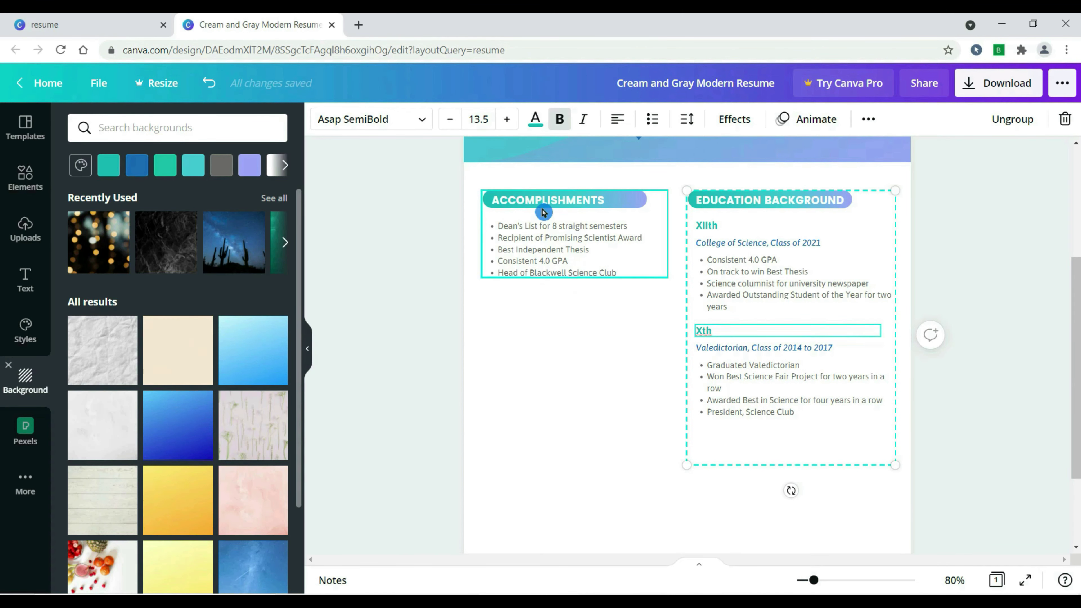
left_click(548, 239)
double_click(505, 234)
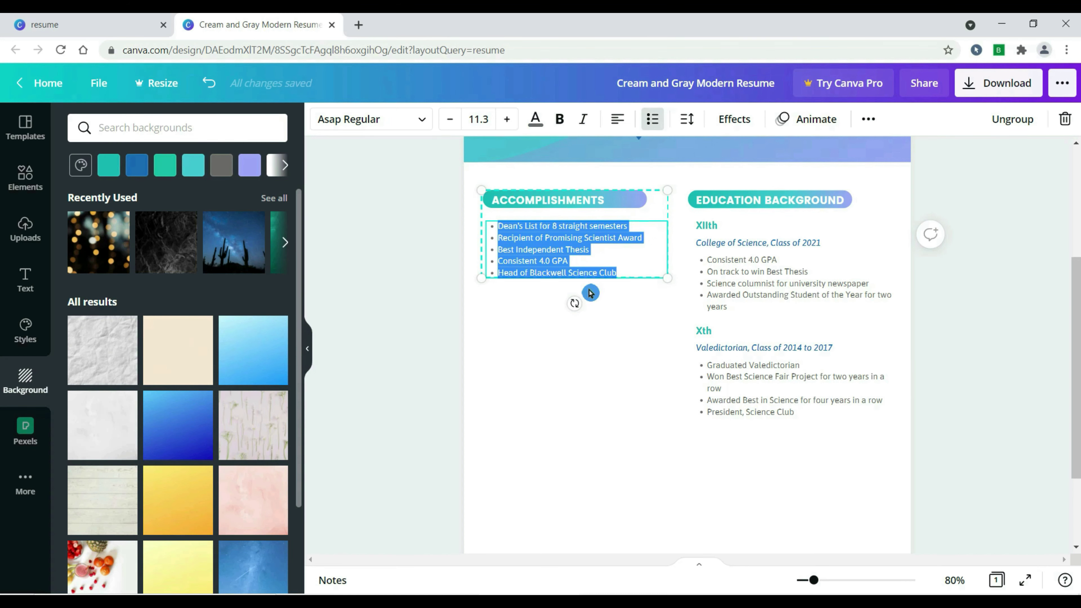
left_click(562, 255)
left_click(559, 207)
right_click(583, 238)
right_click(544, 352)
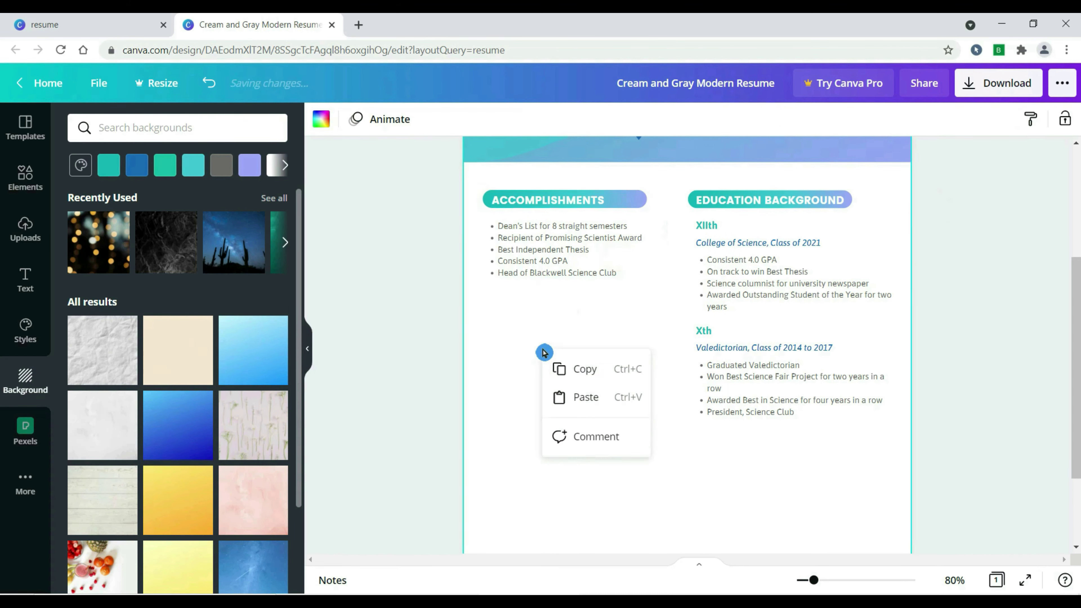
left_click(584, 395)
left_click(240, 129)
left_click_drag(583, 213, 583, 315)
Change the heading of the copied Accomplishments section to HOBBIES
double_click(583, 314)
type("HOBBIES")
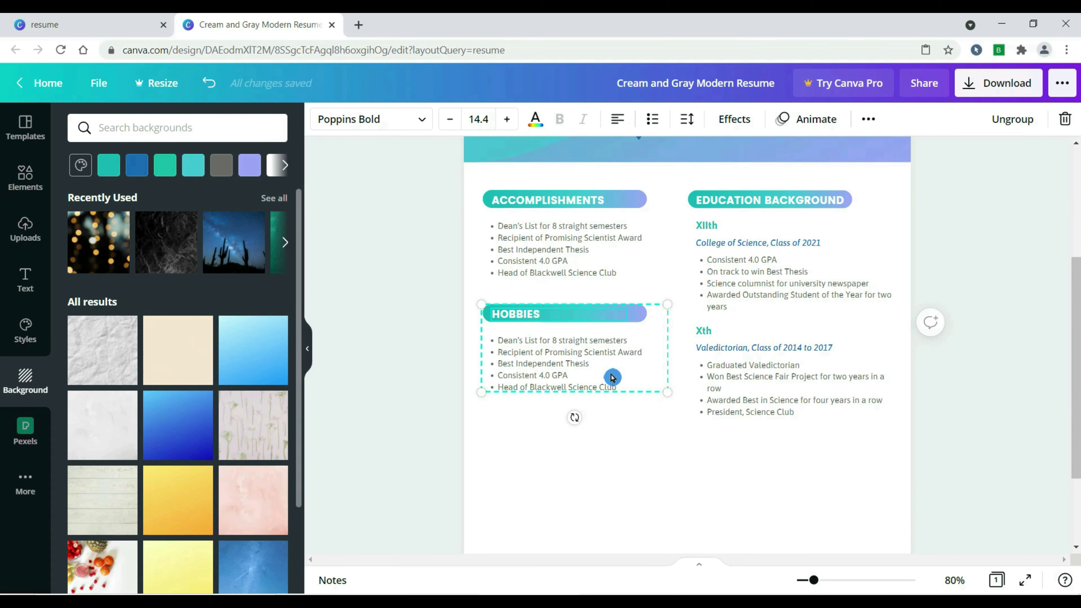
left_click(596, 445)
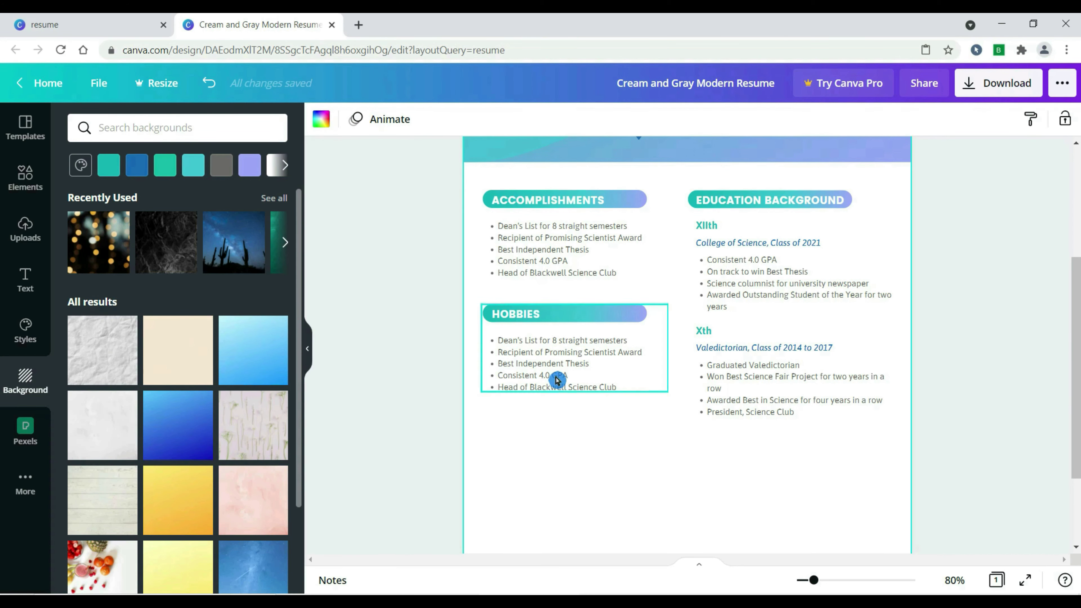
Duplicate the Education Background section and move the copy over the Hobbies section
scroll(656, 422, "up", 5)
scroll(741, 398, "down", 6)
right_click(745, 367)
left_click(779, 310)
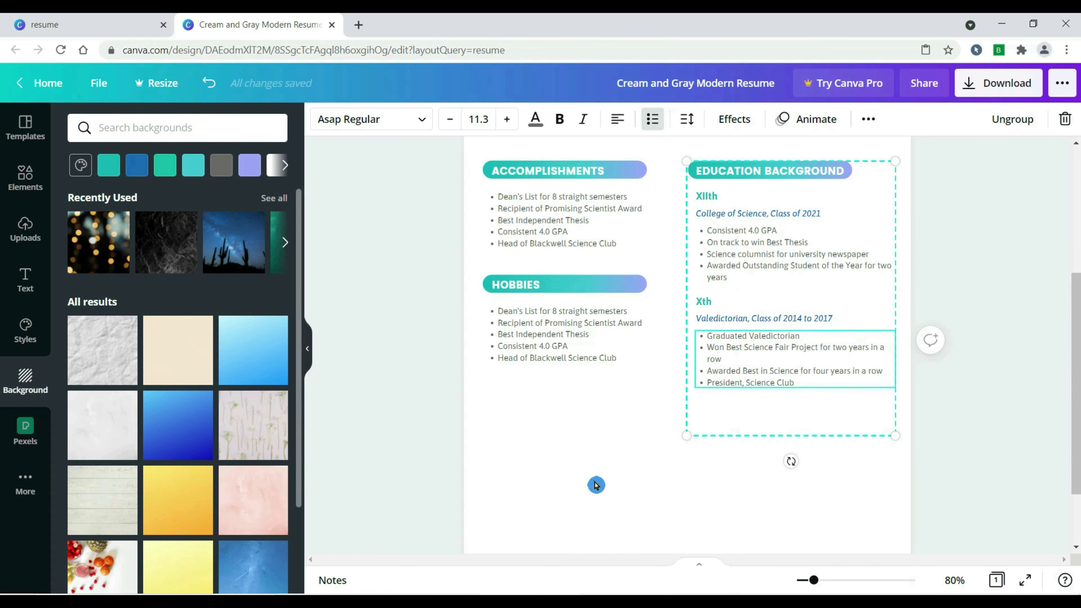
key("ctrl+v")
left_click_drag(769, 240, 618, 334)
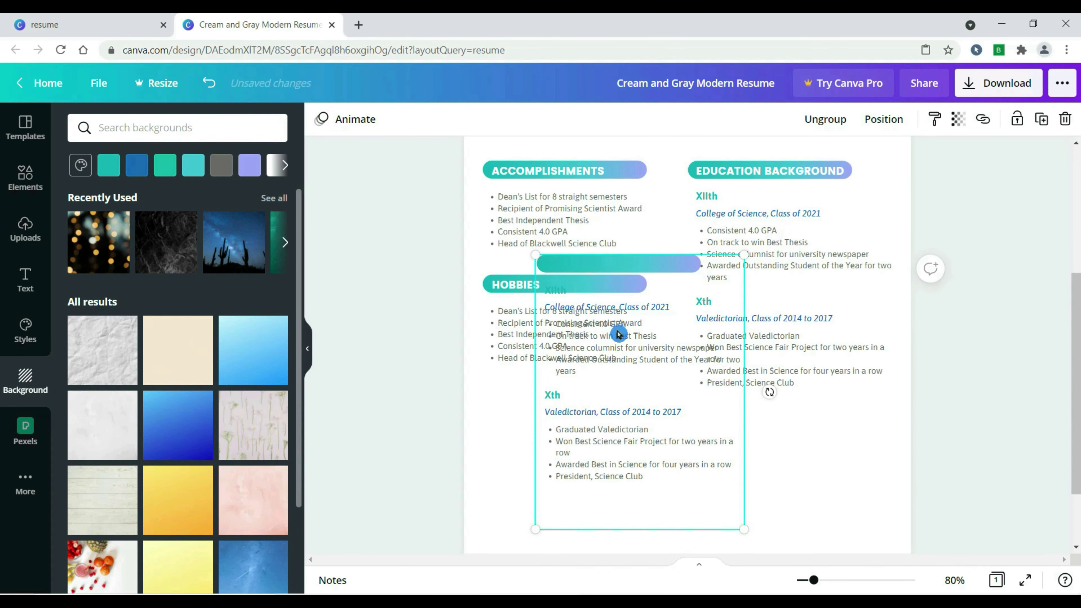
Delete the copied education section's heading bar and upper text, and shrink it to a small bulleted list near the page's lower centre
left_click(619, 264)
key("Delete")
left_click(613, 441)
left_click(602, 328)
left_click_drag(546, 285, 627, 442)
left_click(650, 479)
left_click(682, 451)
key("Delete")
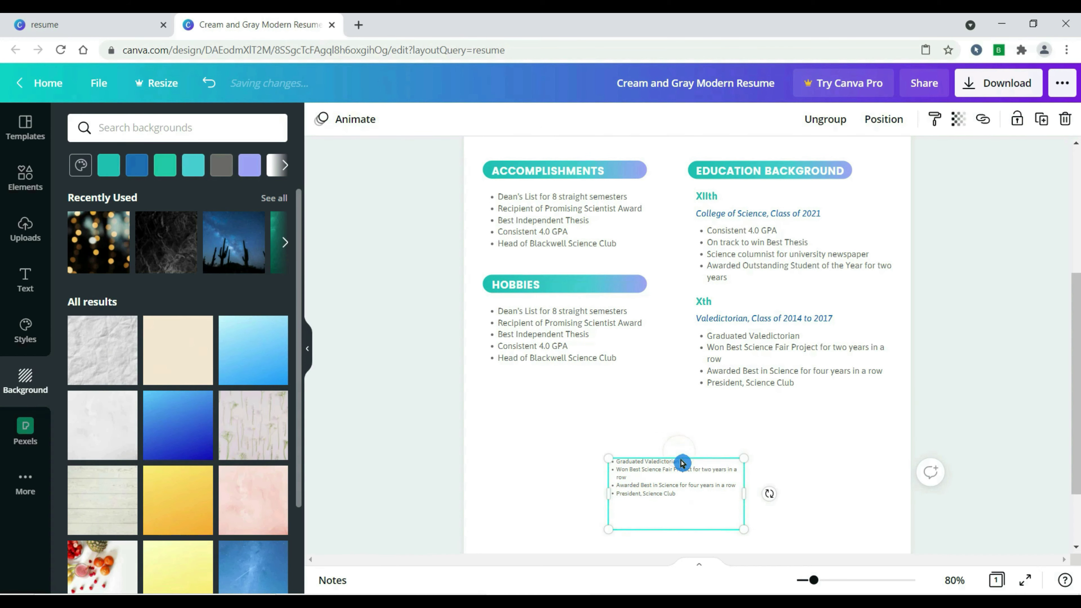
Replace the small bulleted list with the declaration "i HEREBY DECLARE THAT THE ABOVE INFROMATION IS TRUE"
double_click(679, 469)
key("Delete")
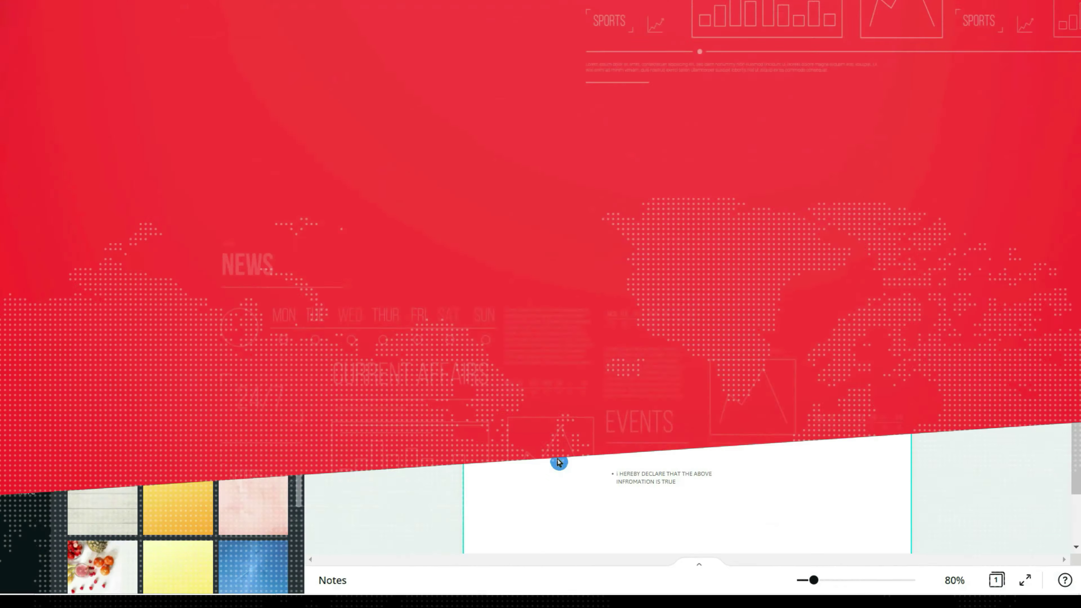
left_click(611, 454)
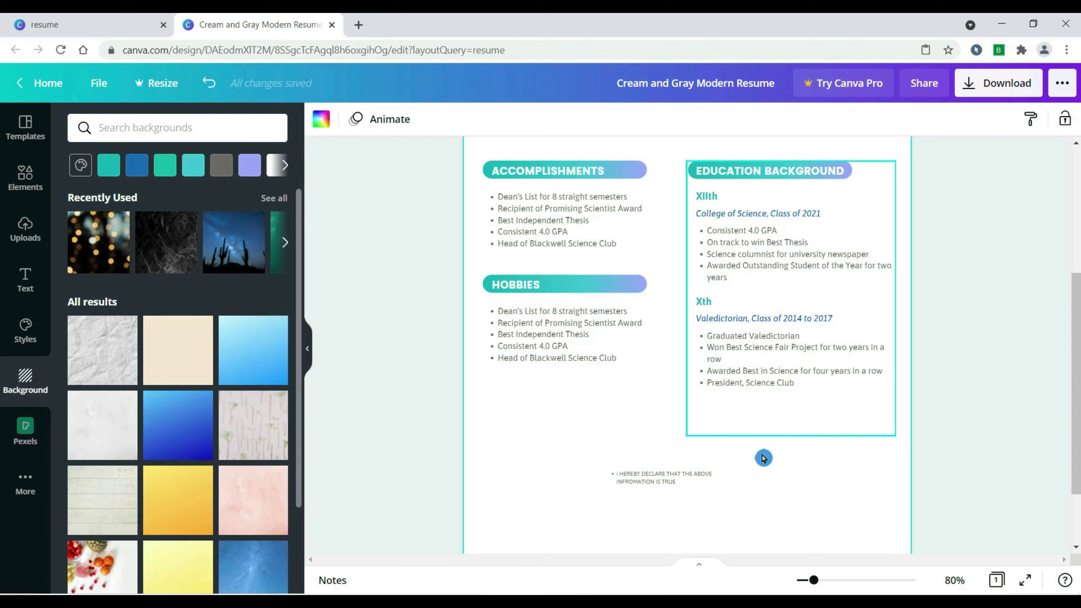
Replace the CHARACTER REFERENCES text below the declaration with "DATE :"
left_click(671, 500)
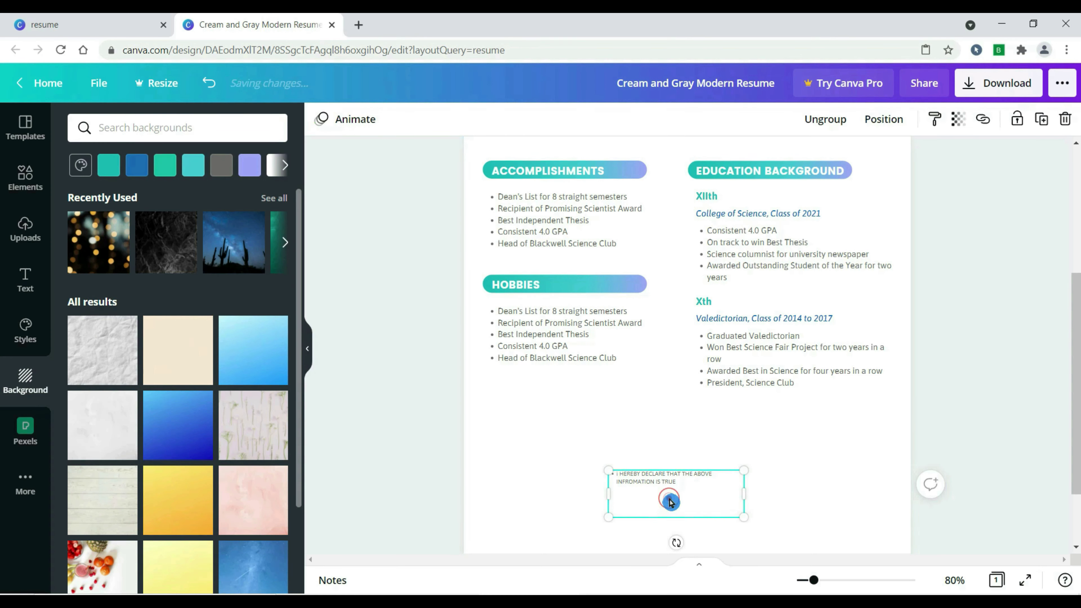
left_click(633, 510)
double_click(635, 511)
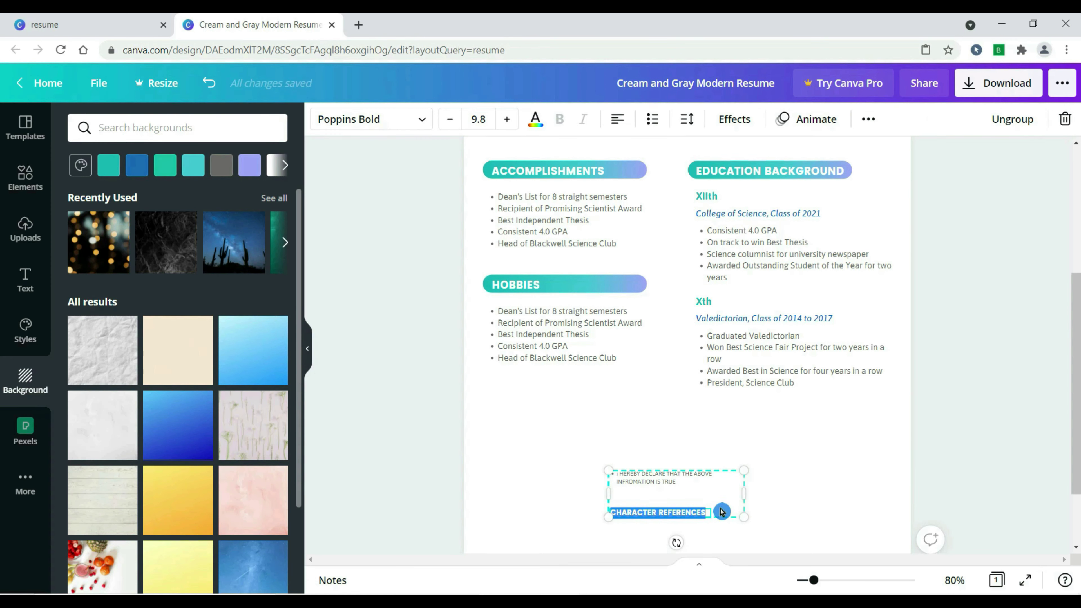
key("BackSpace")
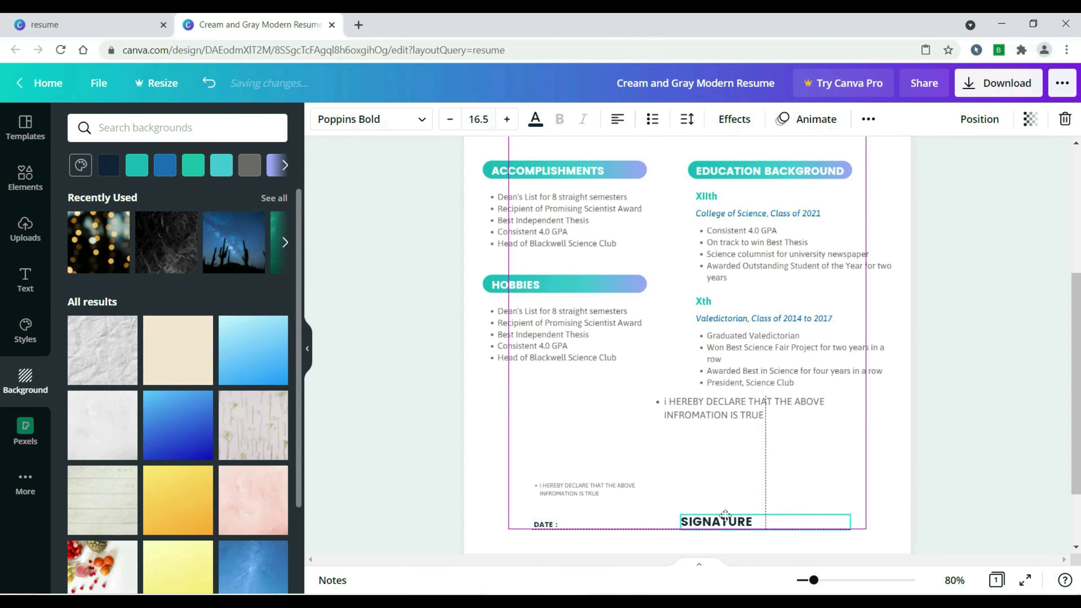
Place the SIGNATURE text on the same level as the date line and delete the larger duplicate of the declaration
left_click_drag(726, 515, 725, 516)
left_click(714, 413)
key("Delete")
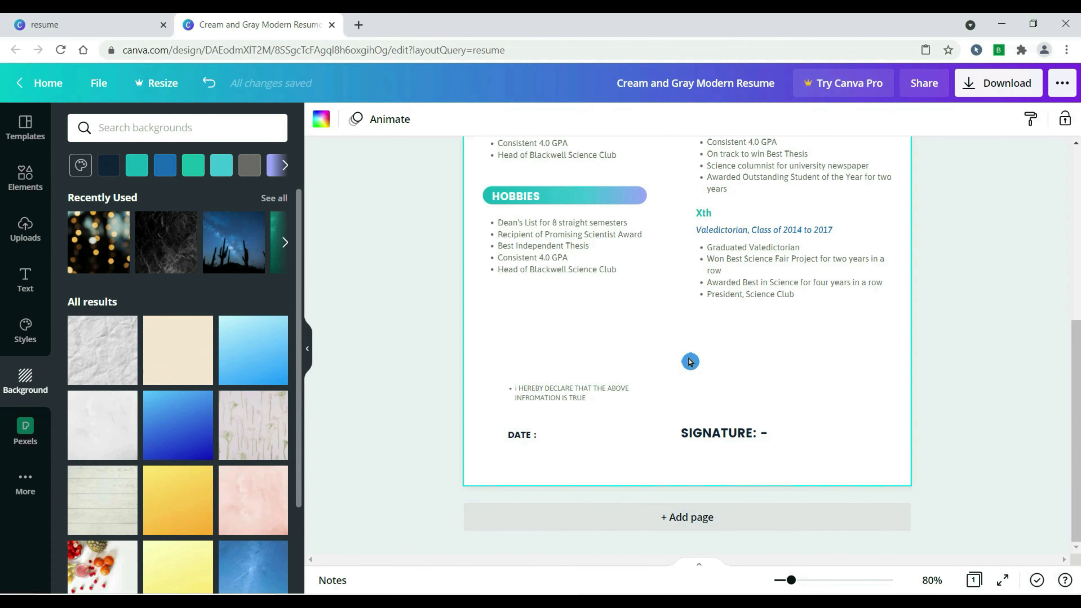
Check the finished resume up to its header and download it as a PDF Print file
scroll(688, 360, "up", 3)
scroll(669, 318, "up", 3)
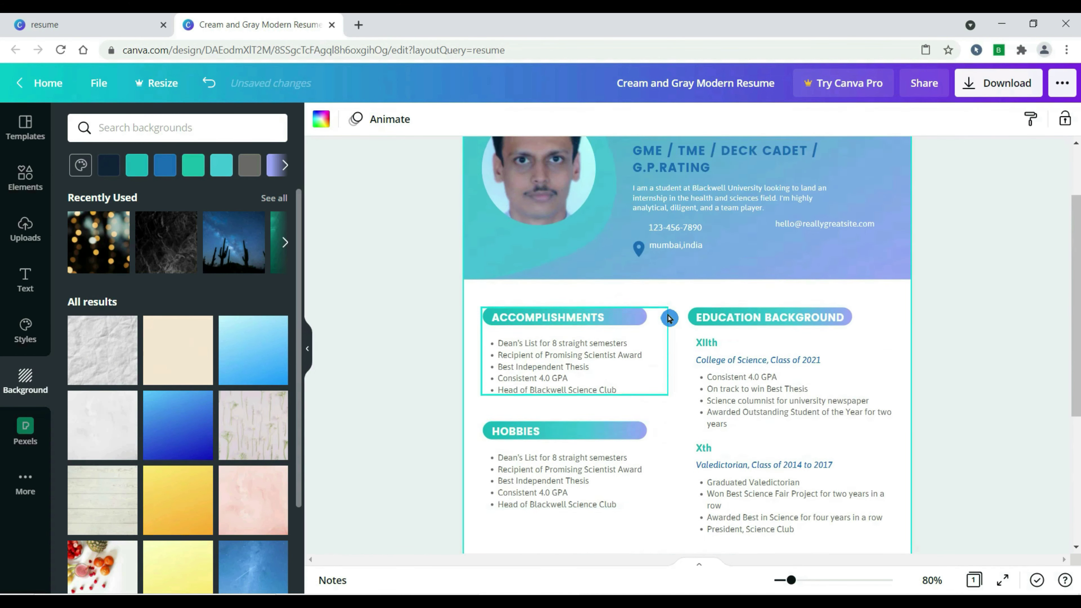
scroll(669, 319, "up", 2)
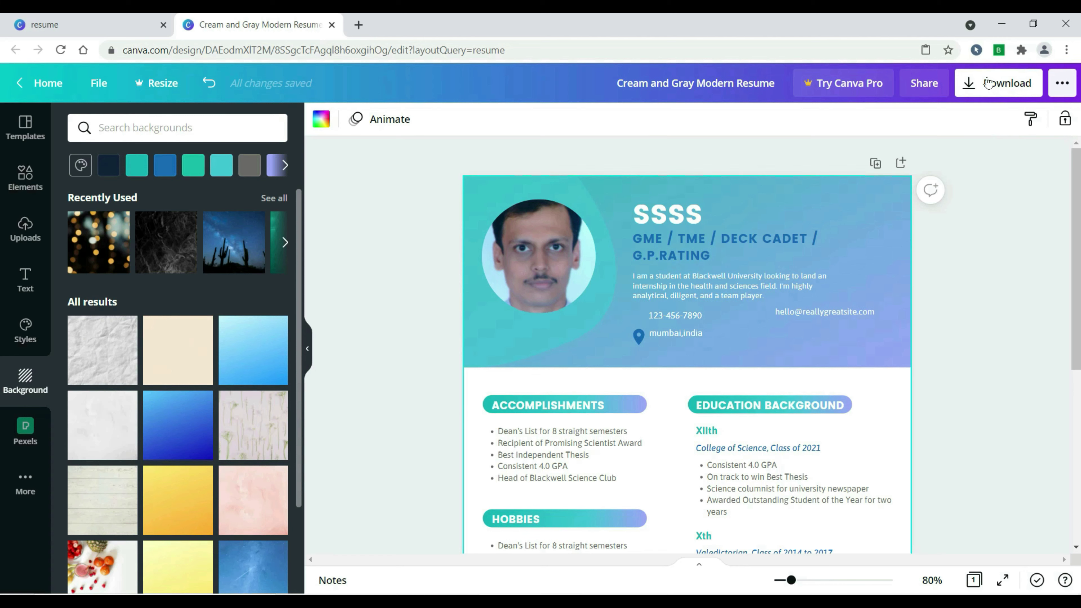
left_click(998, 84)
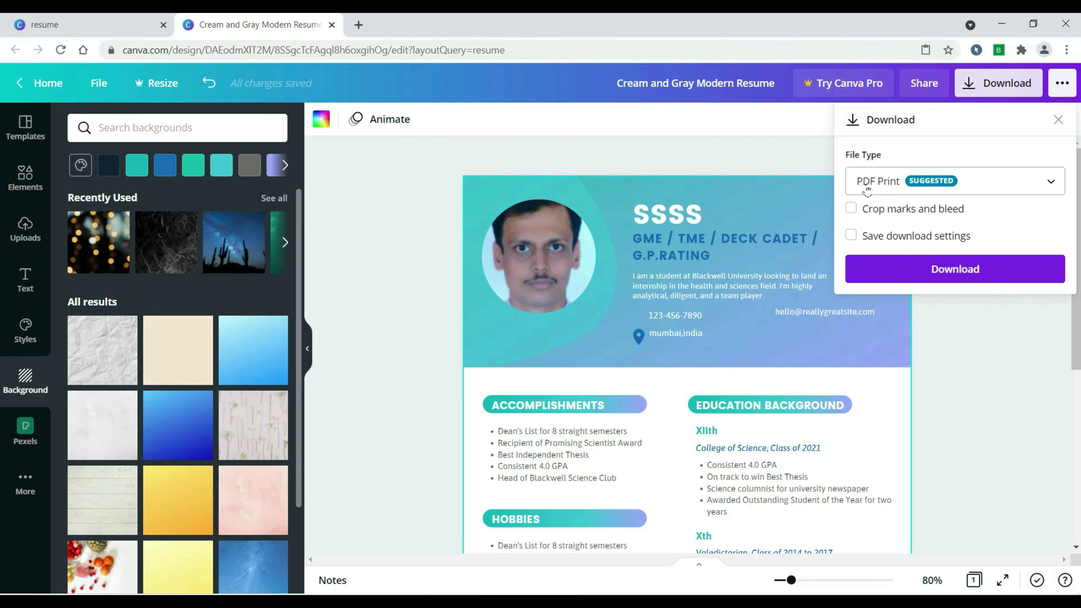
left_click(948, 271)
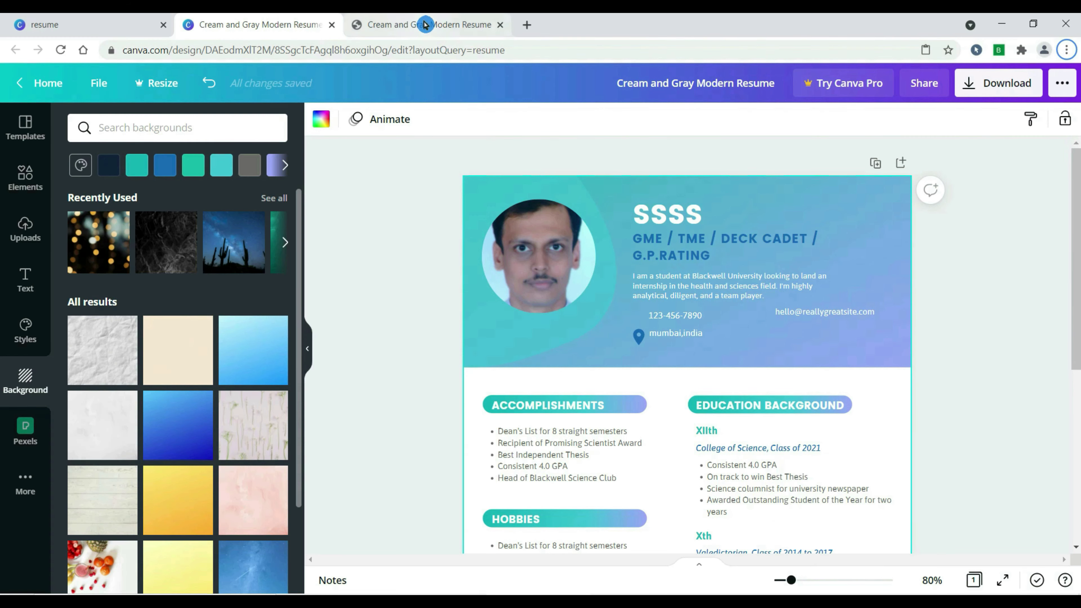
Open the downloaded resume PDF and review it from the header down to the declaration, date and signature lines
left_click(425, 24)
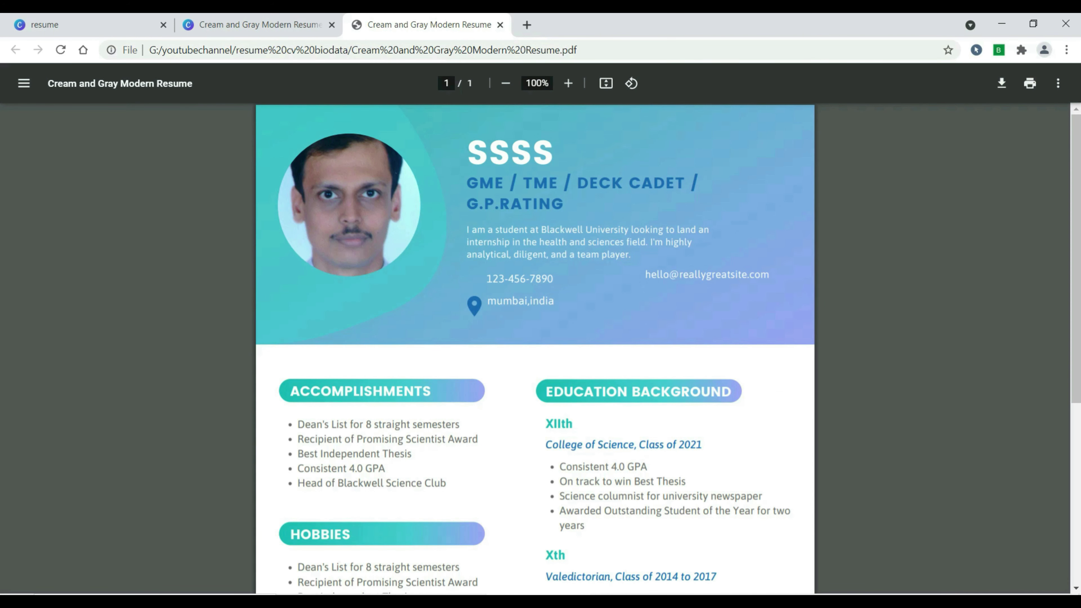
scroll(1, 159, "down", 3)
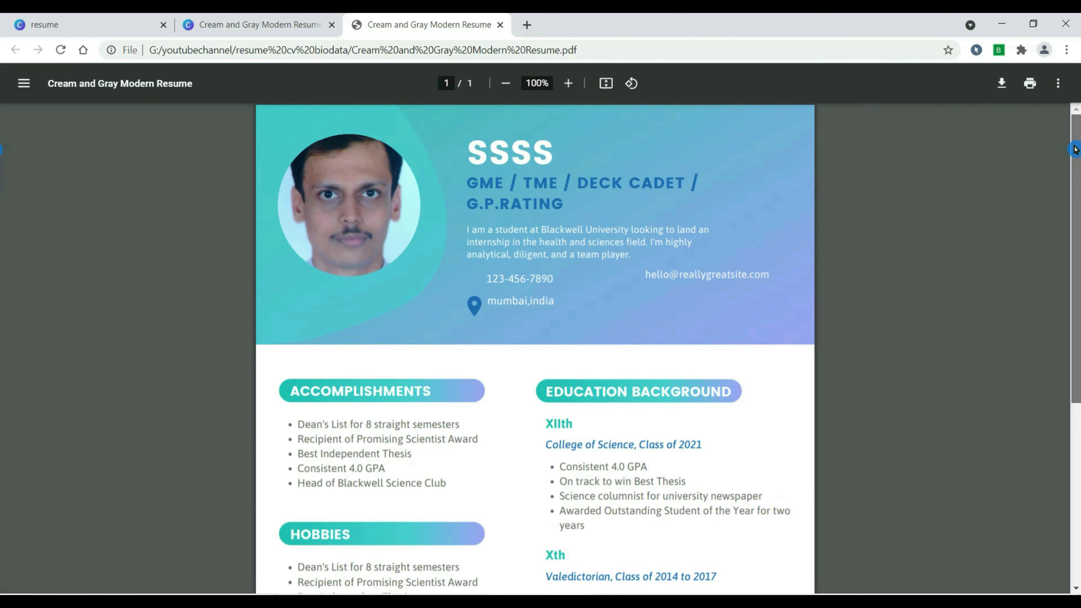
scroll(2, 298, "down", 5)
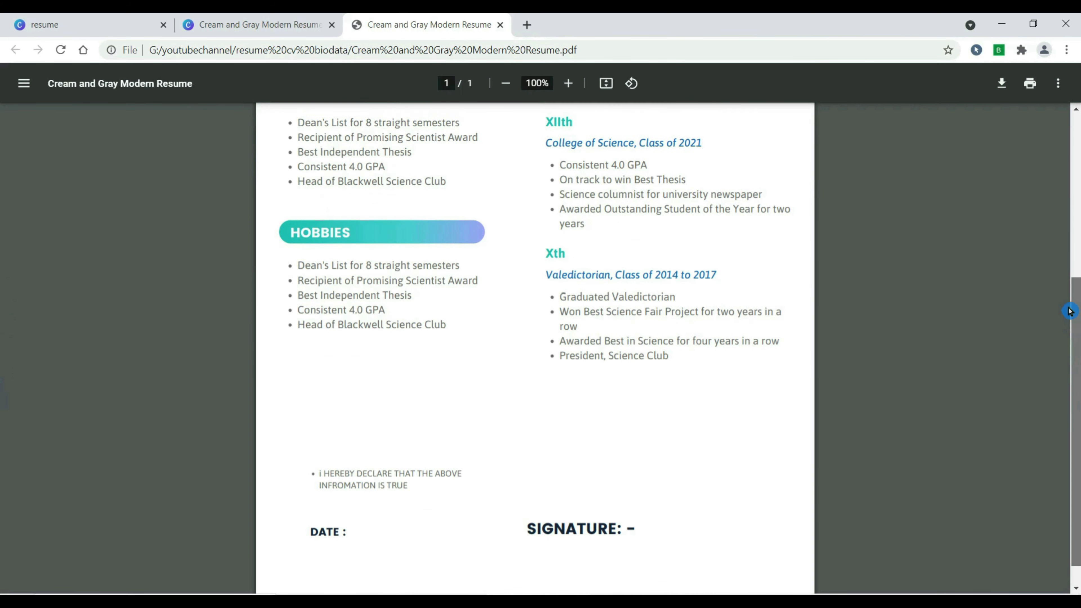
scroll(2, 367, "up", 4)
scroll(1, 383, "down", 4)
scroll(1, 334, "up", 6)
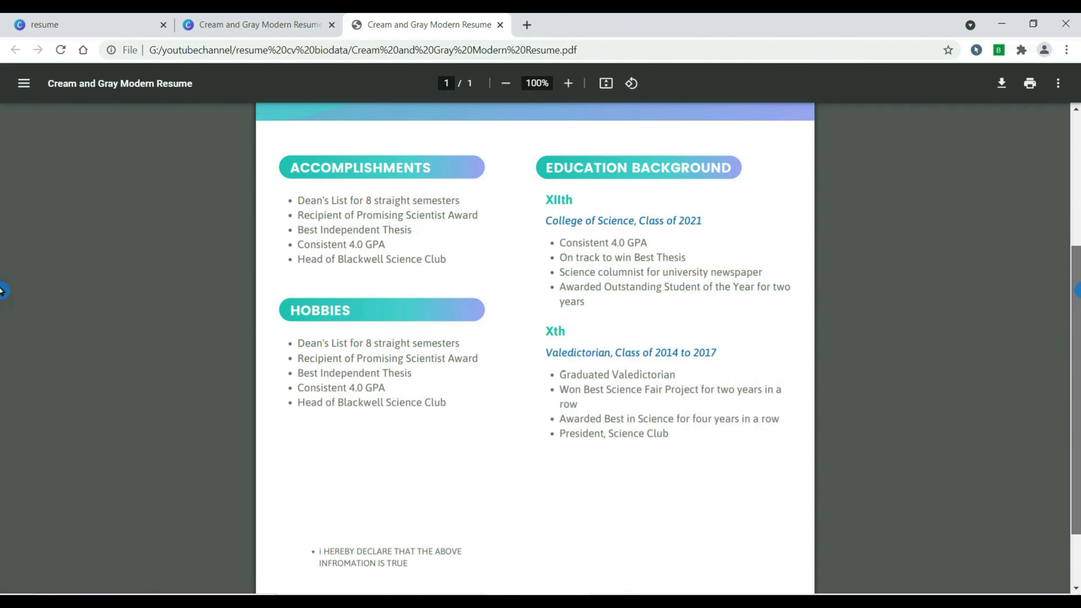
scroll(1, 176, "up", 1)
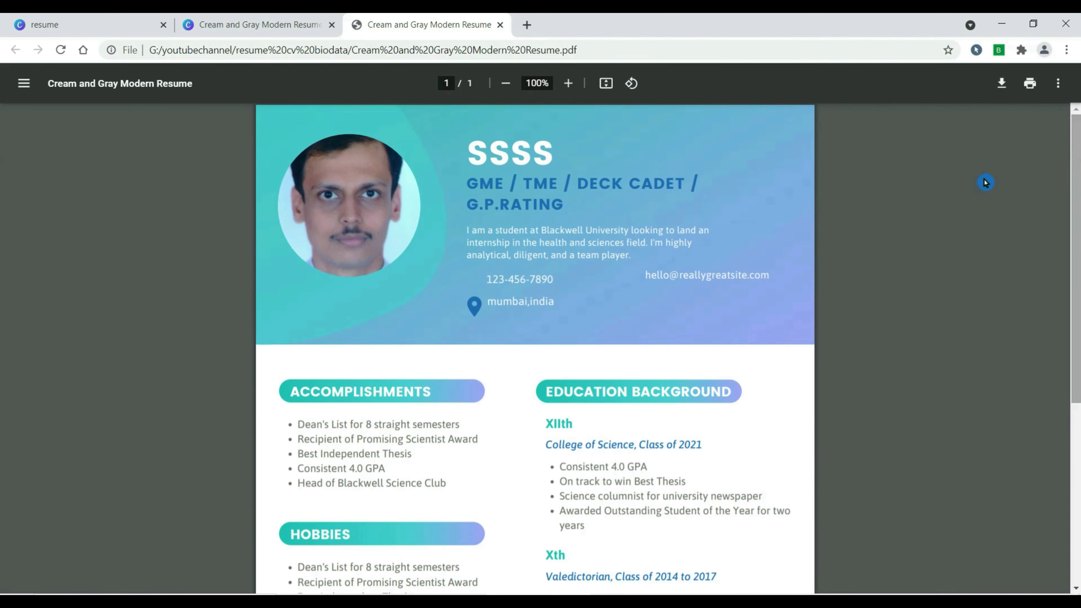